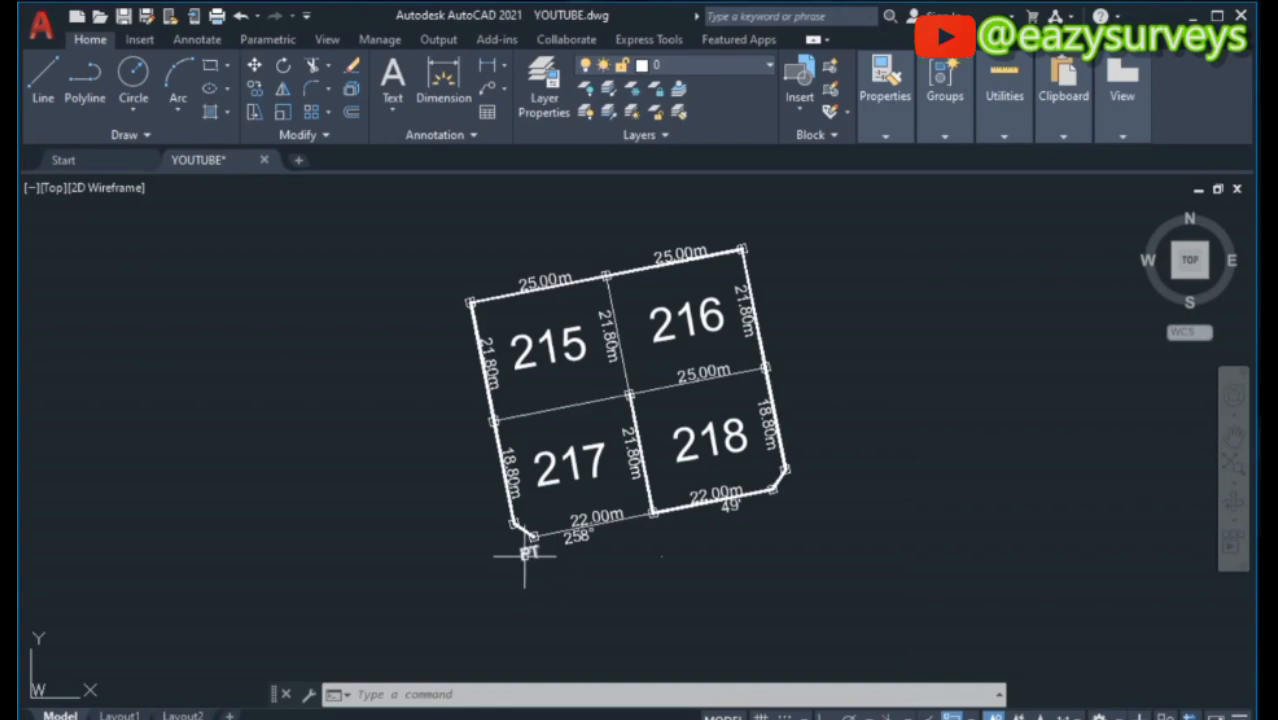
{"action": "scroll", "coordinate": [524, 555], "scroll_direction": "up", "scroll_amount": 2}
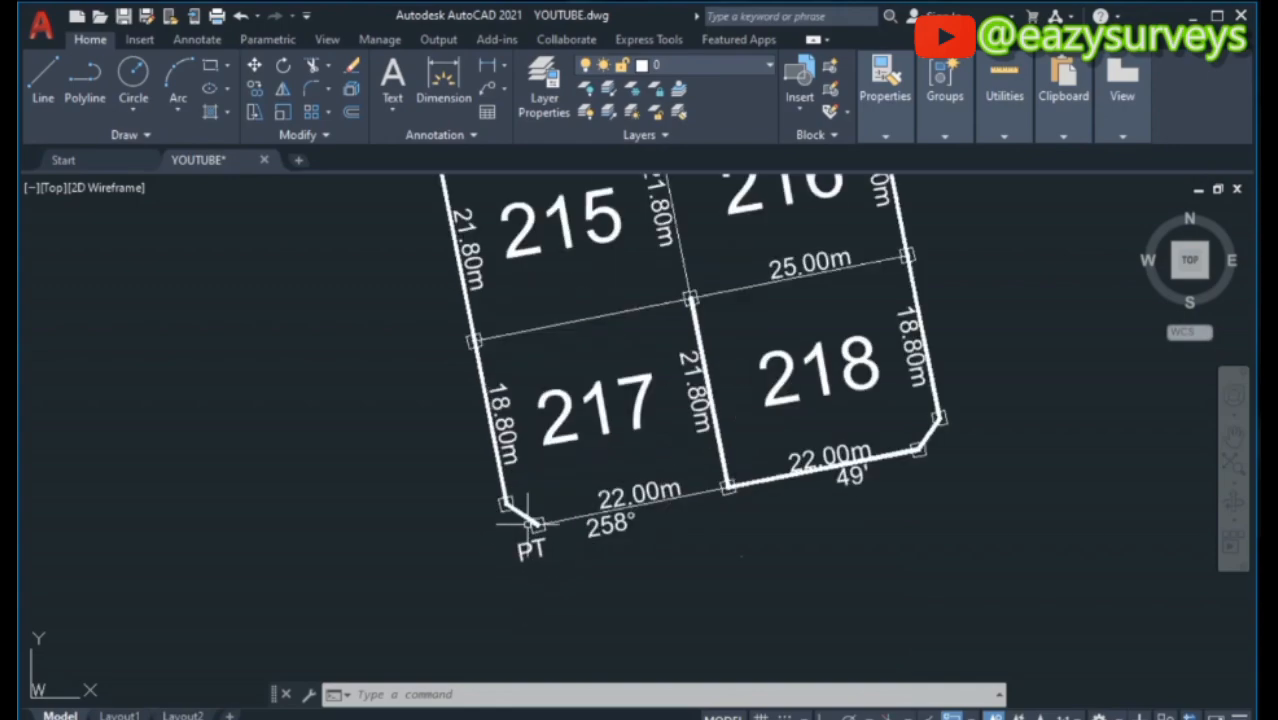
{"action": "scroll", "coordinate": [531, 562], "scroll_direction": "down", "scroll_amount": 2}
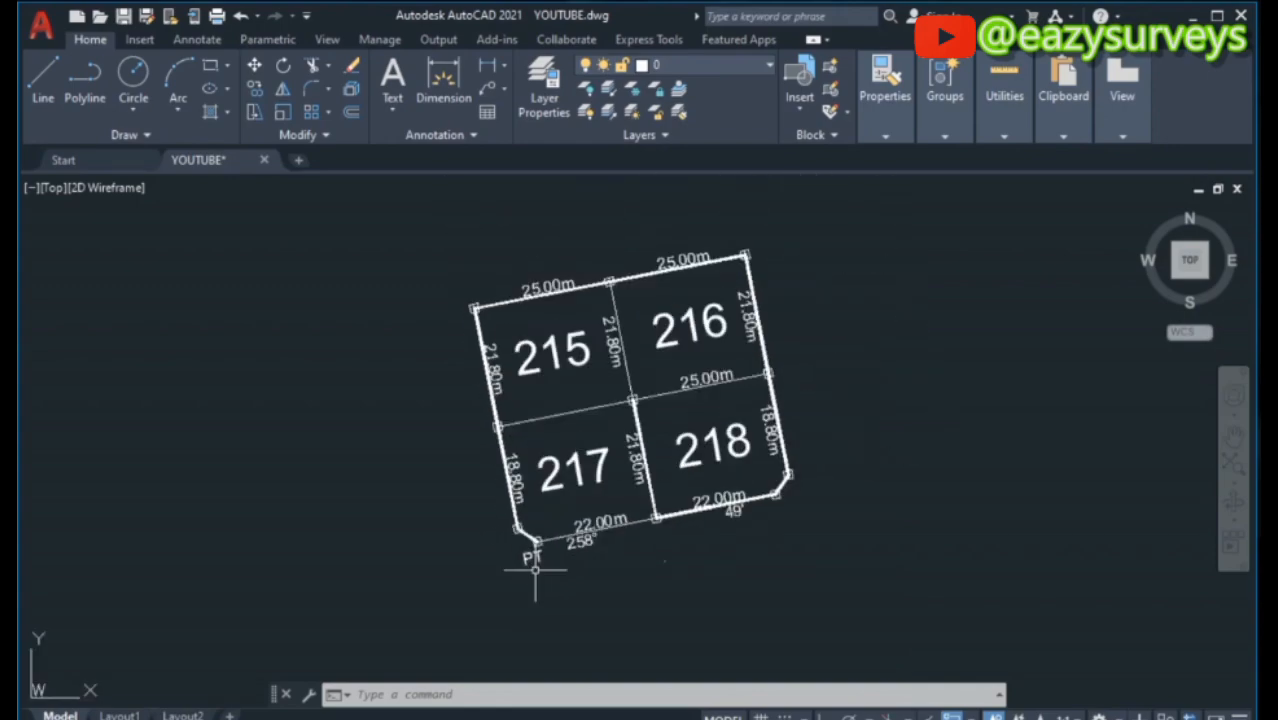
{"action": "scroll", "coordinate": [528, 562], "scroll_direction": "up", "scroll_amount": 2}
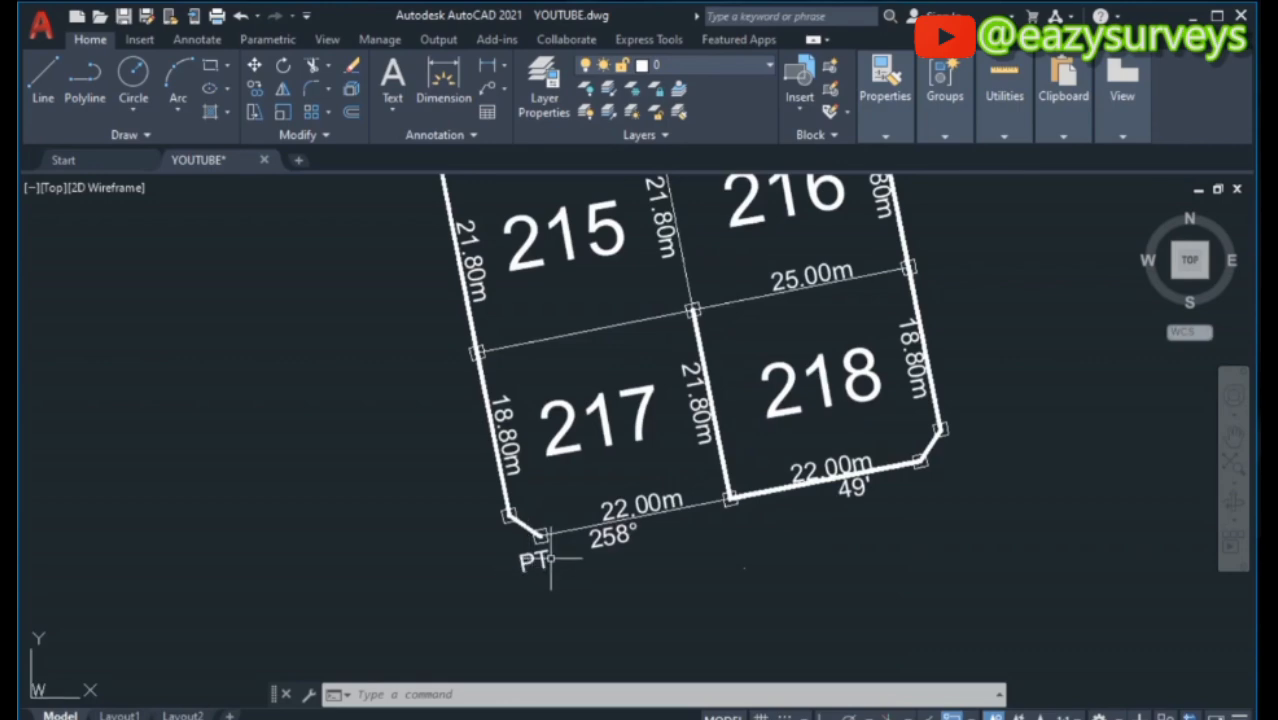
{"action": "mouse_move", "coordinate": [541, 558]}
{"action": "scroll", "coordinate": [504, 588], "scroll_direction": "down", "scroll_amount": 2}
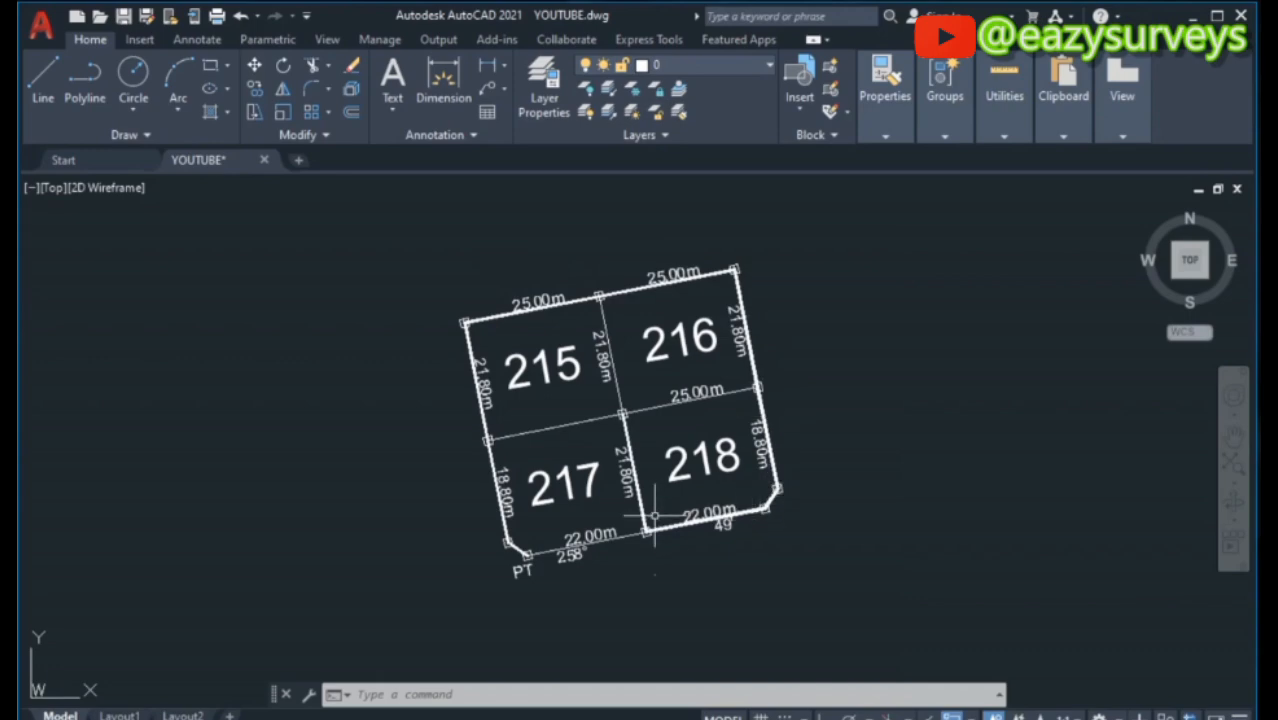
{"action": "middle_click_drag", "start_coordinate": [552, 550], "coordinate": [558, 560]}
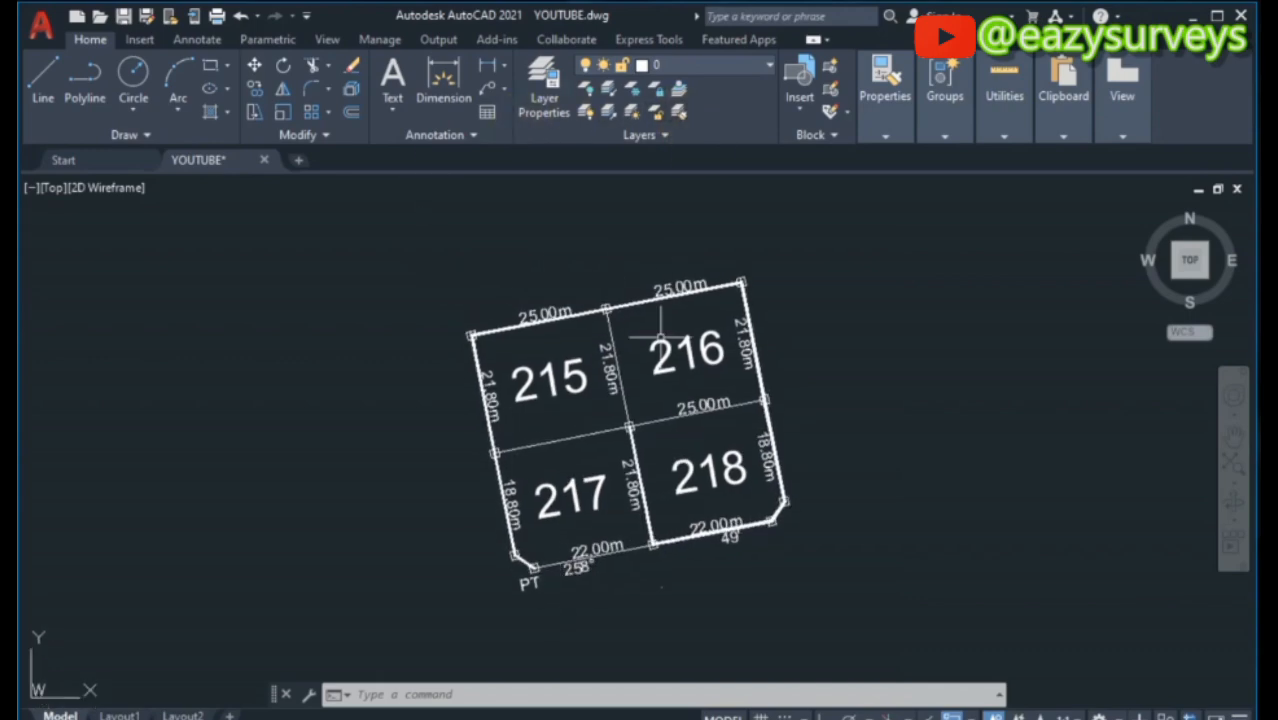
- Copy the PT label with object snap off and place the first copy beside the upper end of plot 217's chamfered corner
{"action": "left_click", "coordinate": [532, 583]}
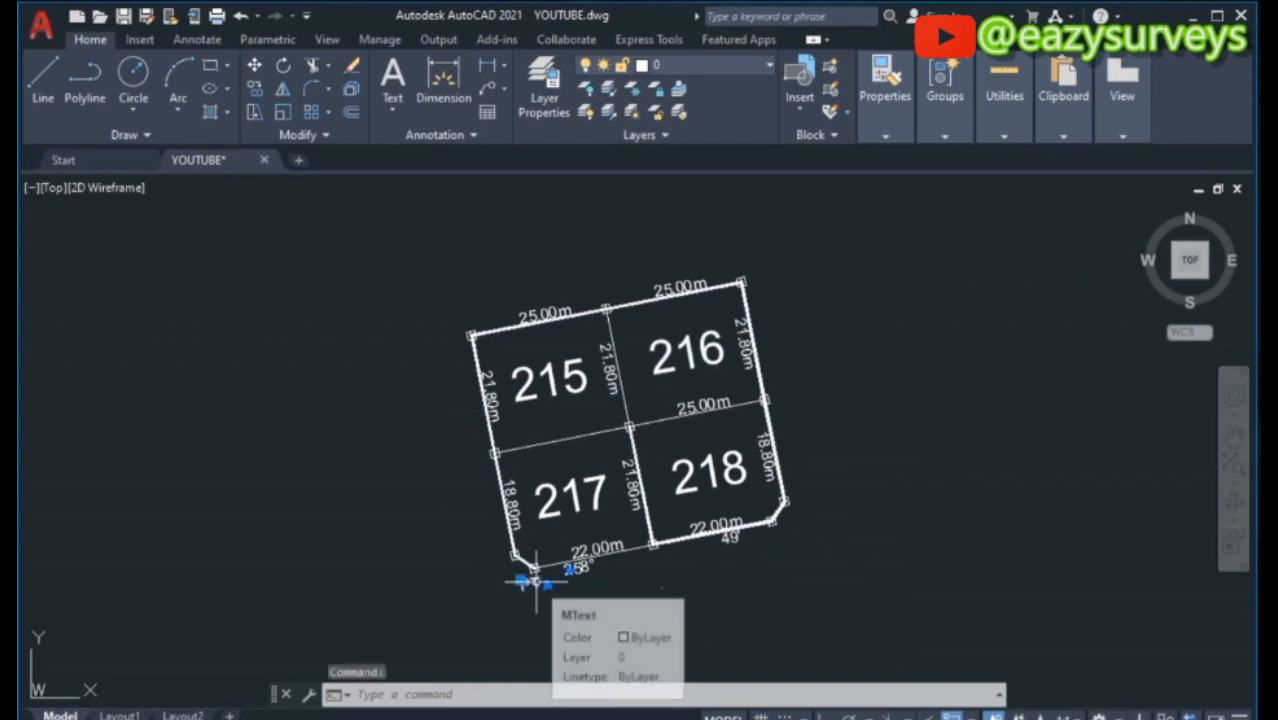
{"action": "right_click", "coordinate": [532, 581]}
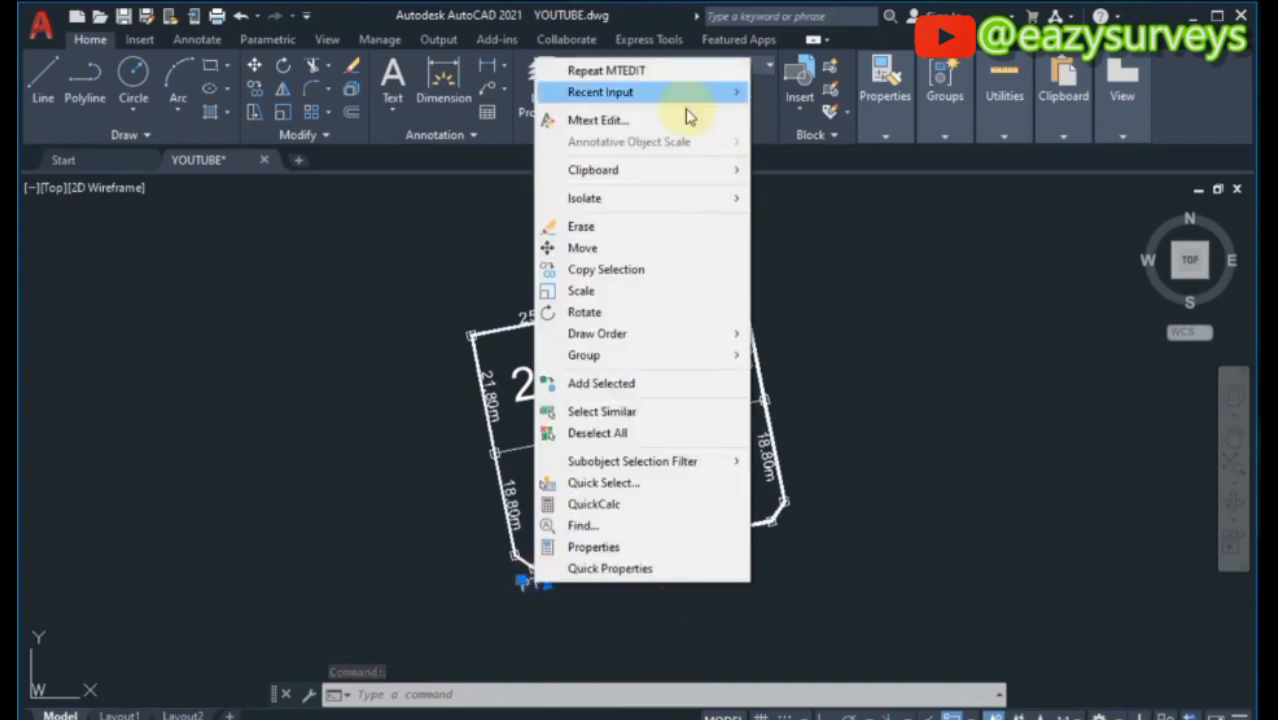
{"action": "left_click", "coordinate": [632, 279]}
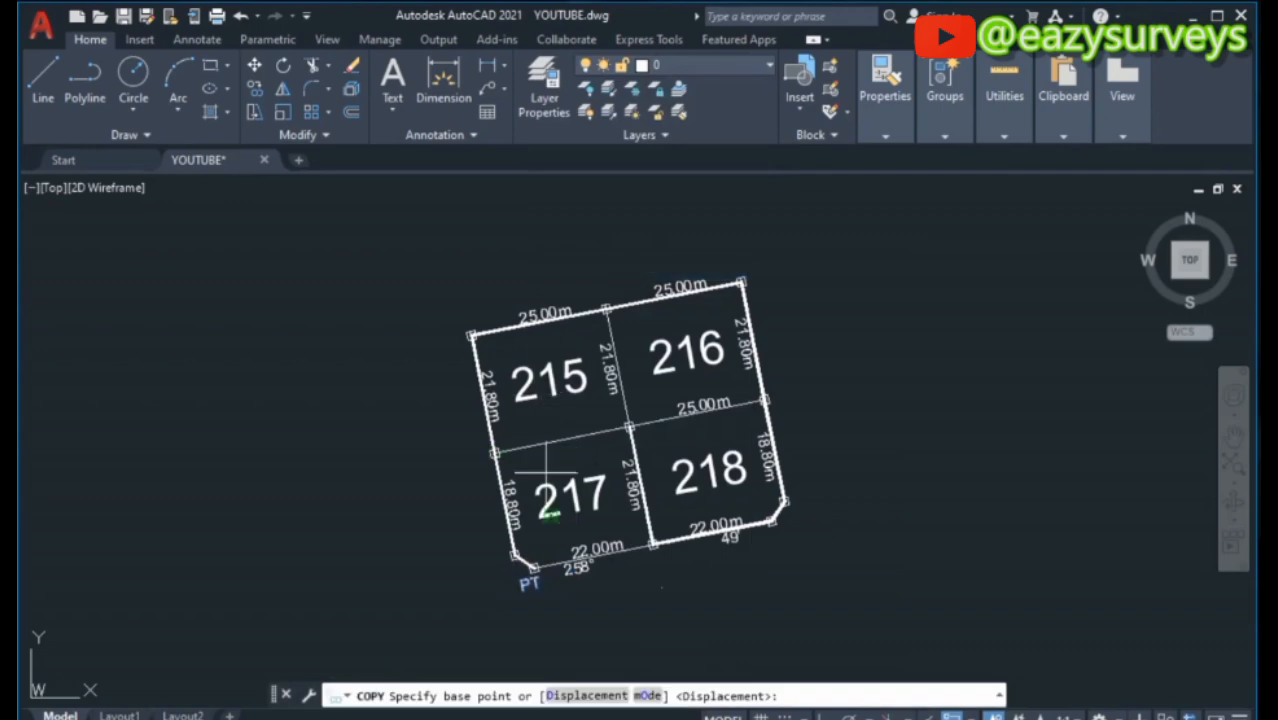
{"action": "left_click", "coordinate": [952, 716]}
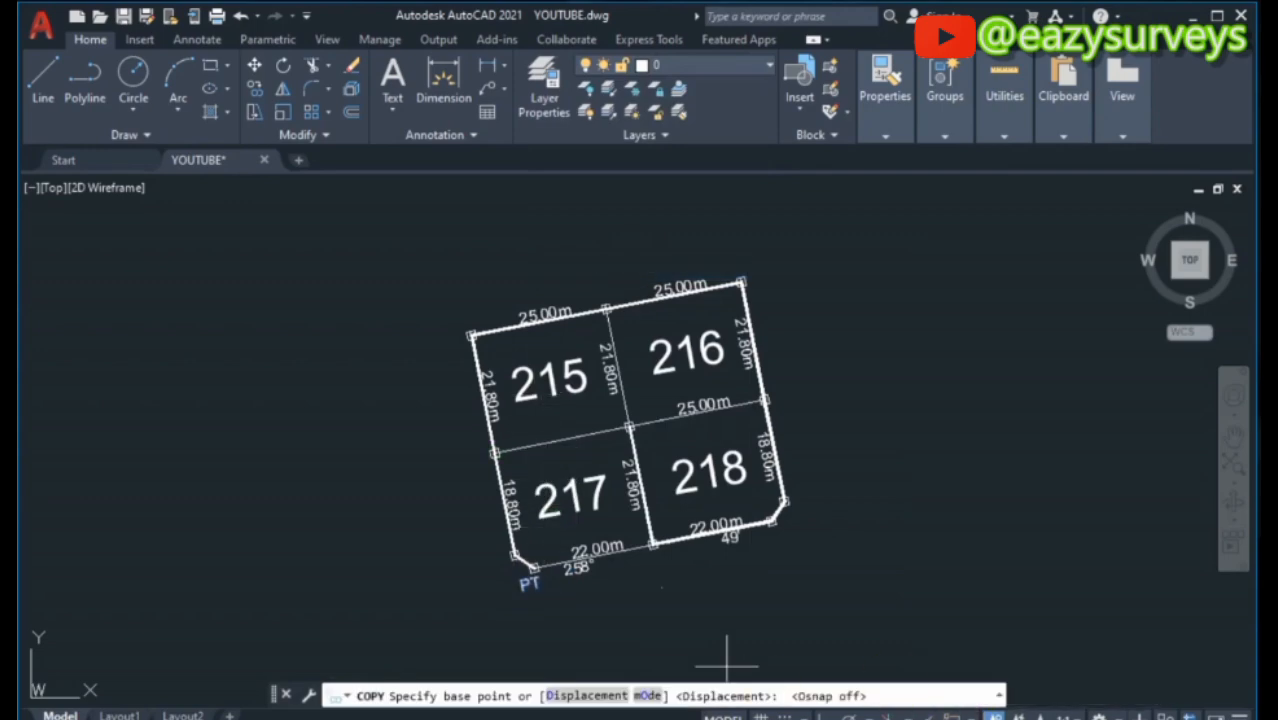
{"action": "left_click", "coordinate": [531, 584]}
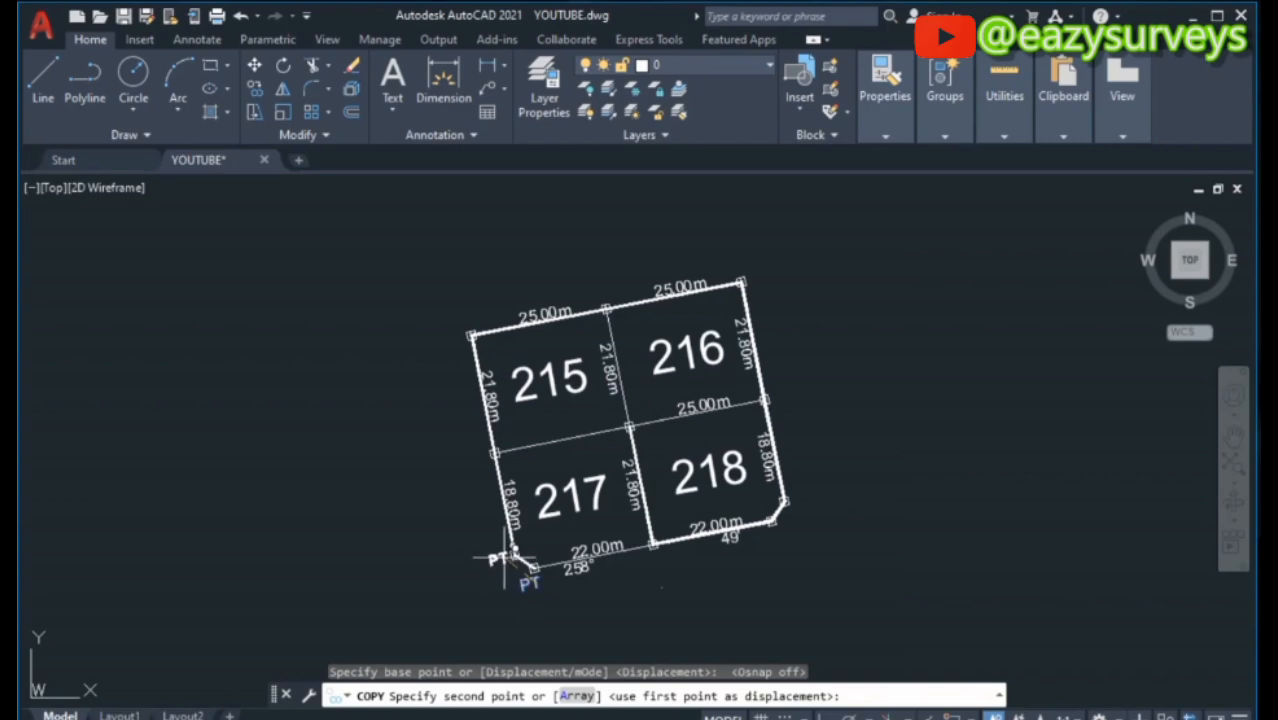
{"action": "left_click", "coordinate": [506, 557]}
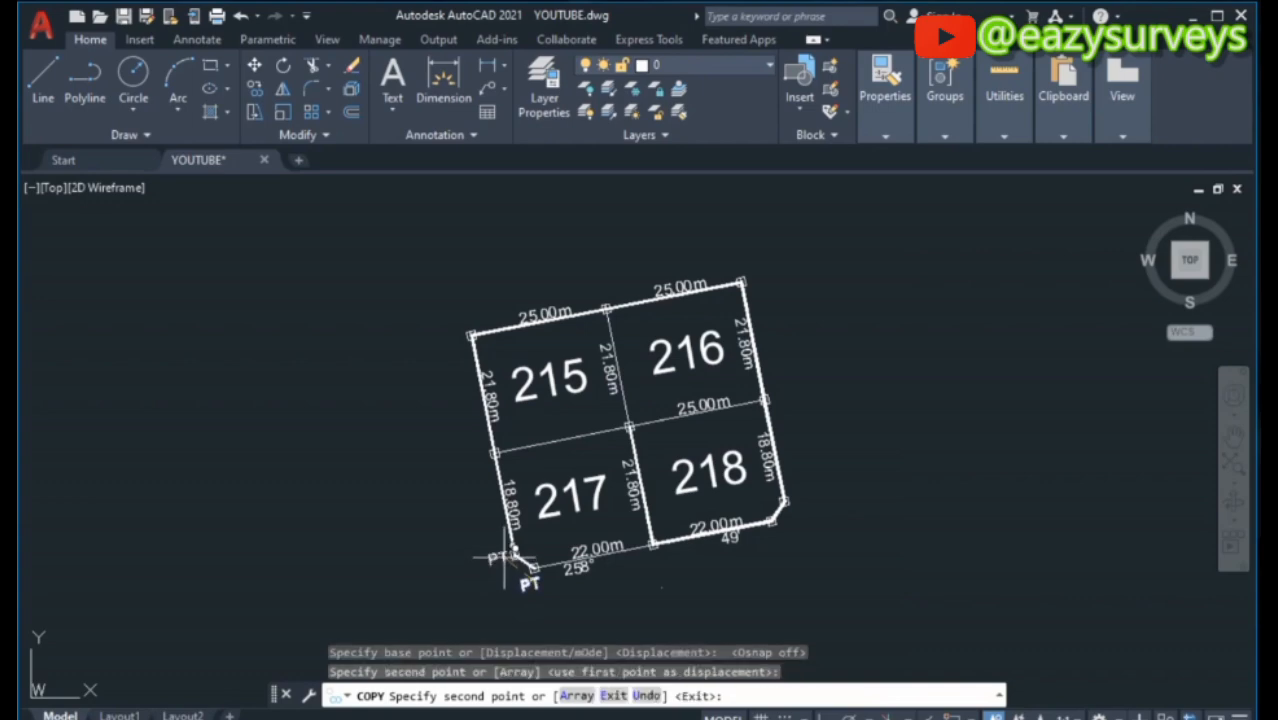
- Place further copies of the PT label beside all the remaining plot corners, going clockwise and ending at the central shared corner
{"action": "left_click", "coordinate": [496, 453]}
{"action": "left_click", "coordinate": [471, 334]}
{"action": "left_click", "coordinate": [606, 308]}
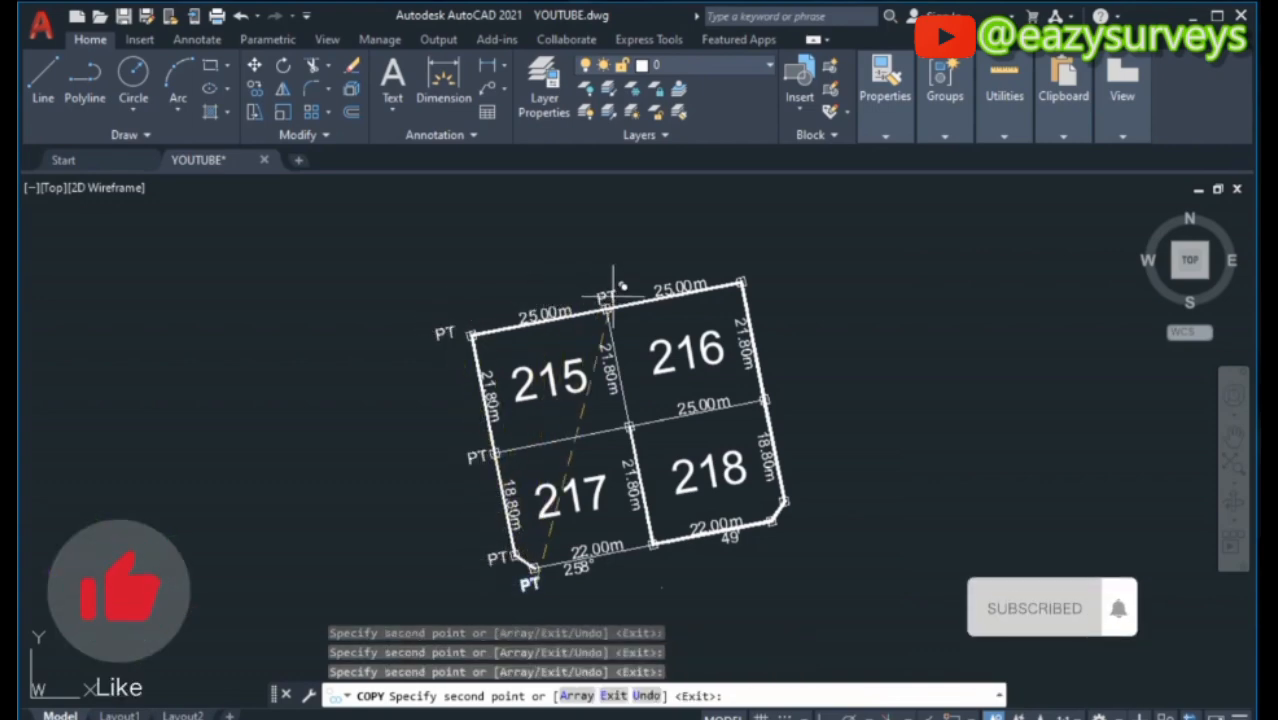
{"action": "left_click", "coordinate": [762, 260]}
{"action": "left_click", "coordinate": [795, 390]}
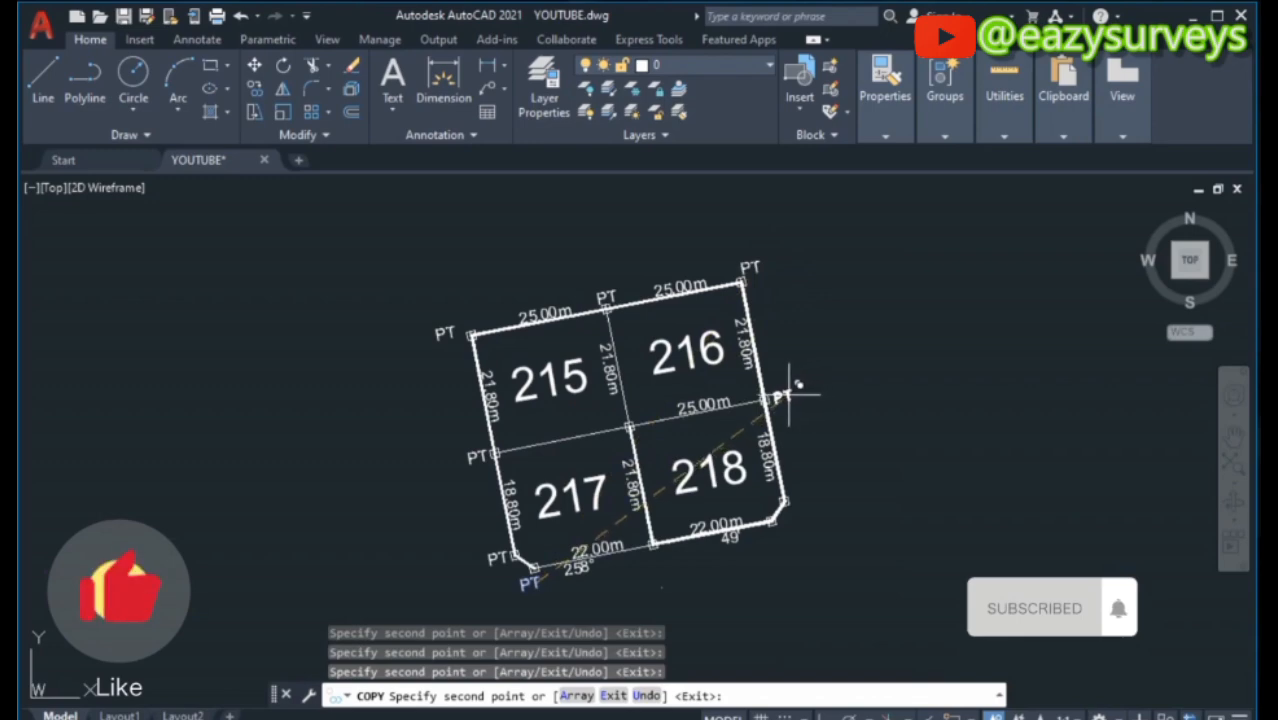
{"action": "left_click", "coordinate": [811, 496]}
{"action": "left_click", "coordinate": [791, 532]}
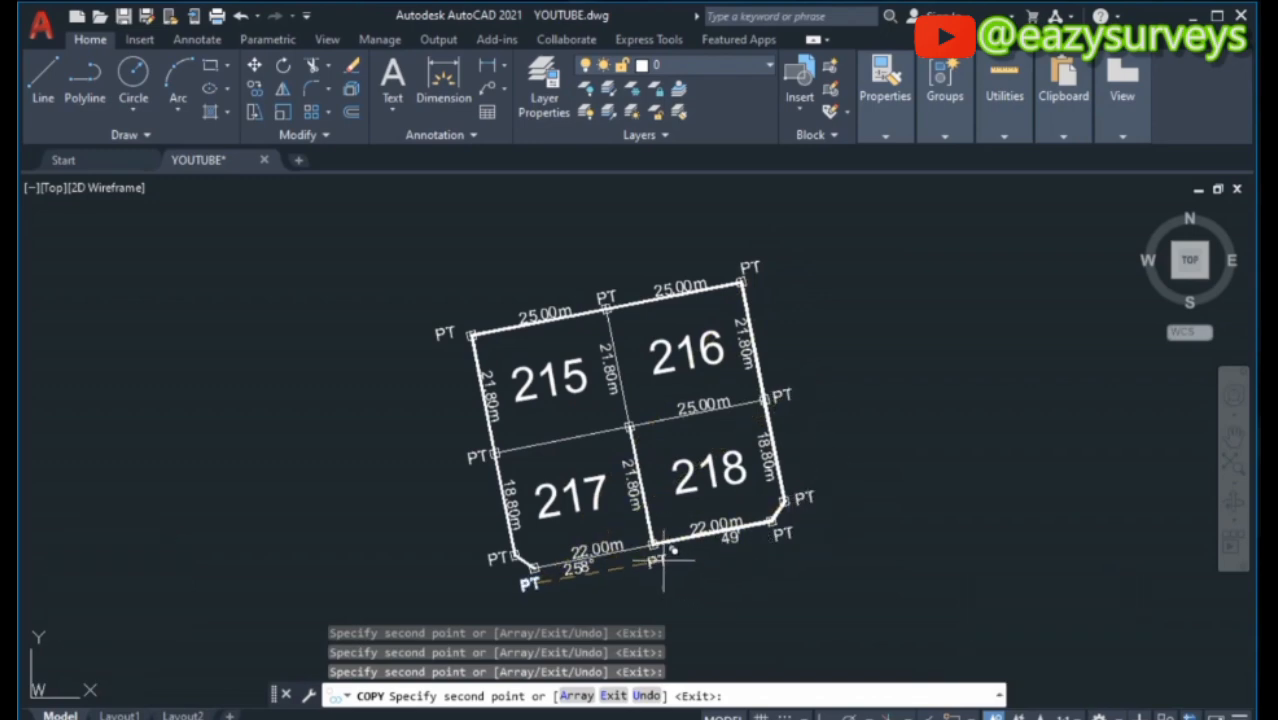
{"action": "left_click", "coordinate": [663, 565]}
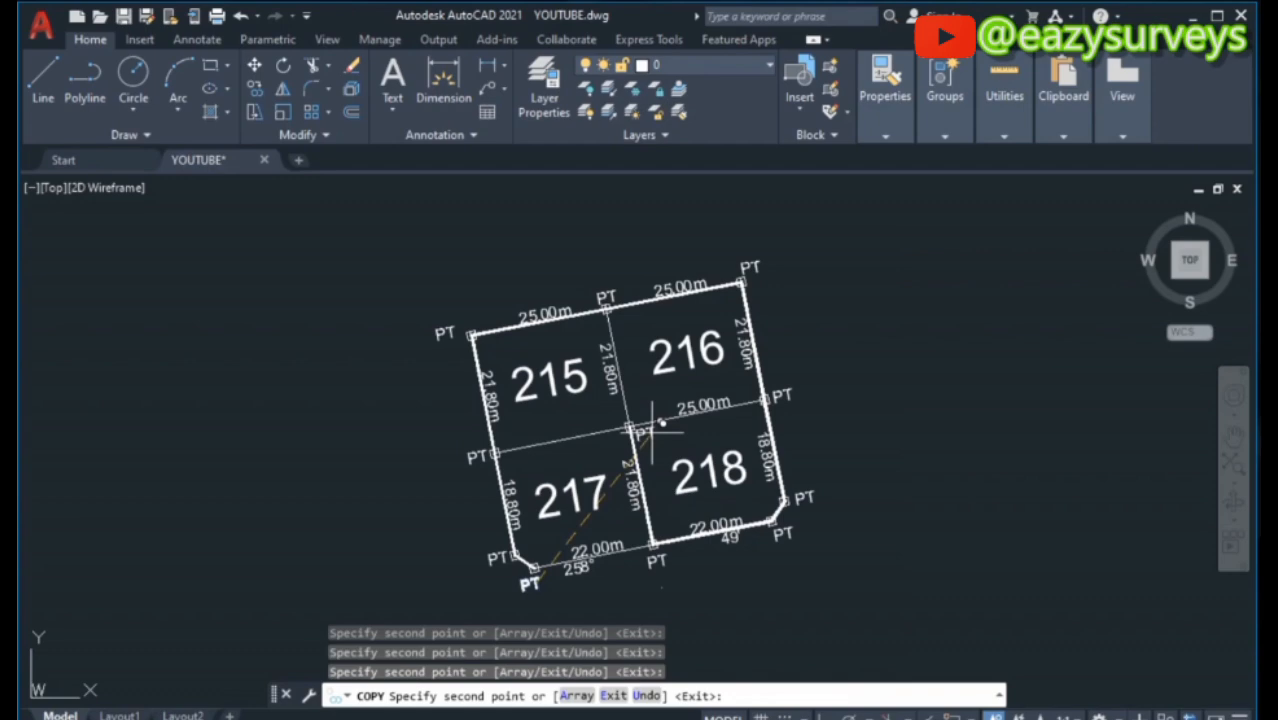
{"action": "key", "text": "Return"}
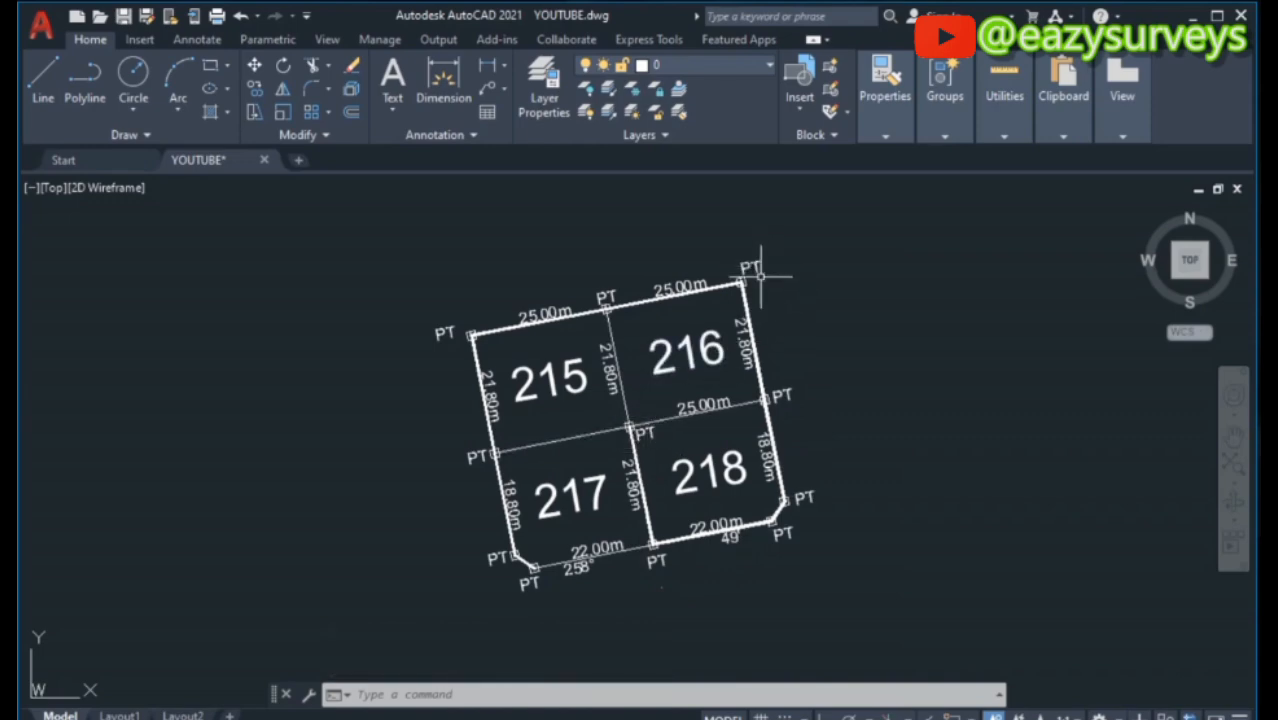
- Start TCOUNT and select the PT labels clockwise from plot 217's lowest corner up the west side and along the north boundary
{"action": "left_click", "coordinate": [445, 690]}
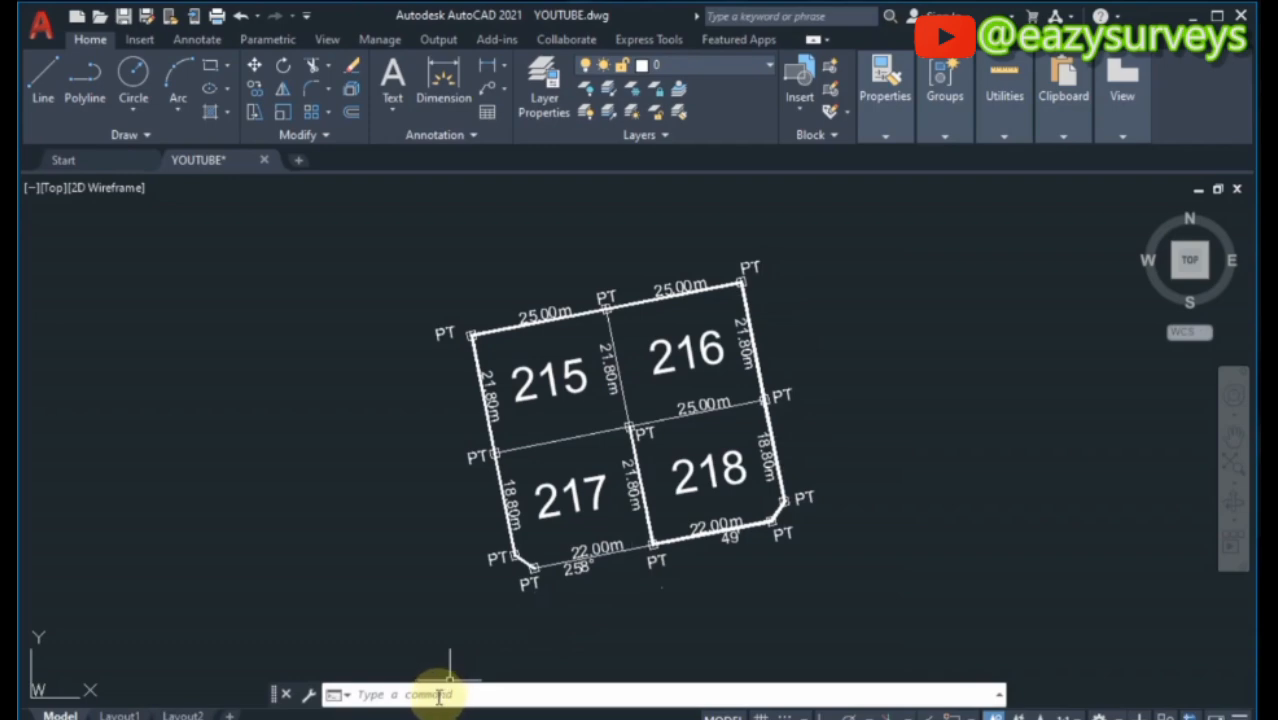
{"action": "left_click", "coordinate": [427, 694]}
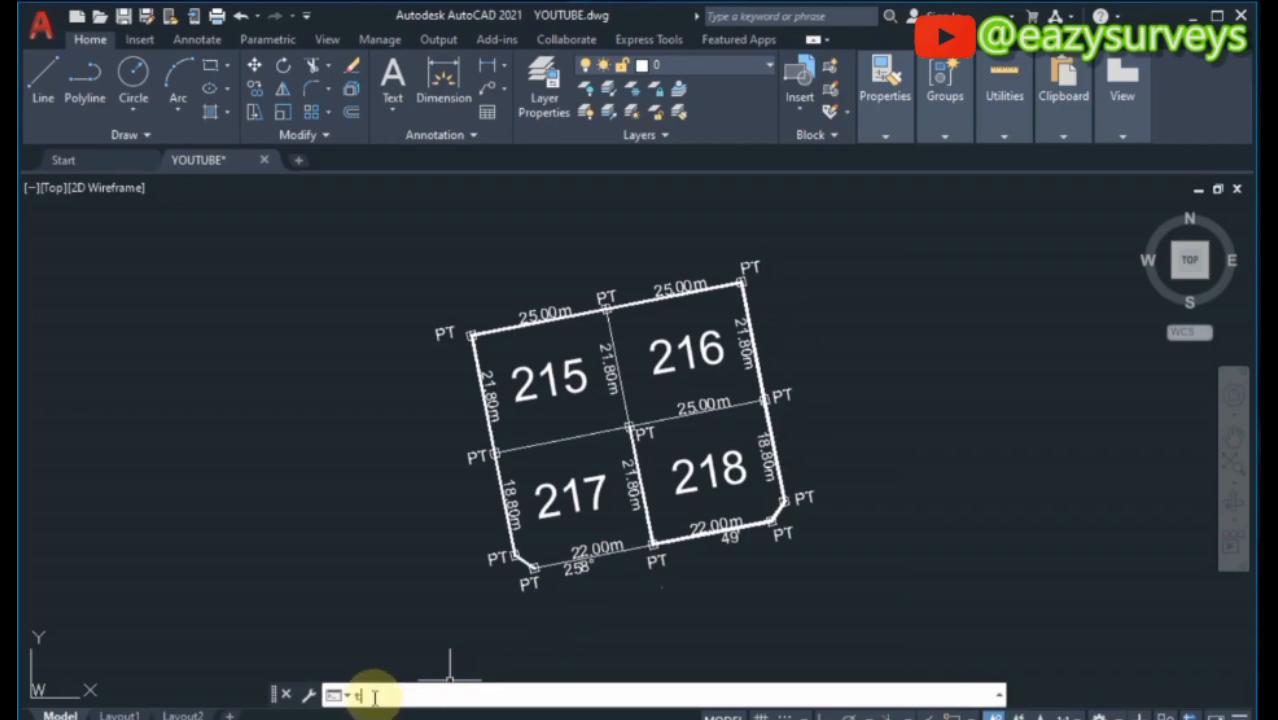
{"action": "type", "text": "tcou"}
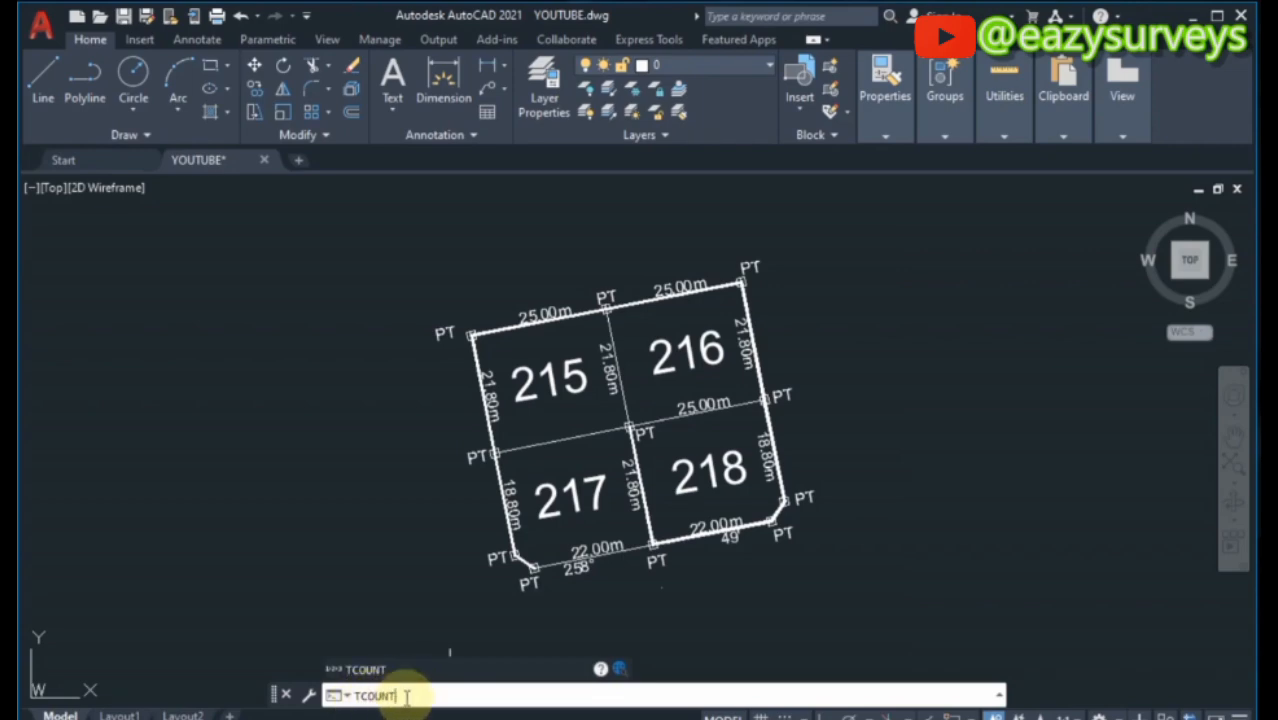
{"action": "key", "text": "Return"}
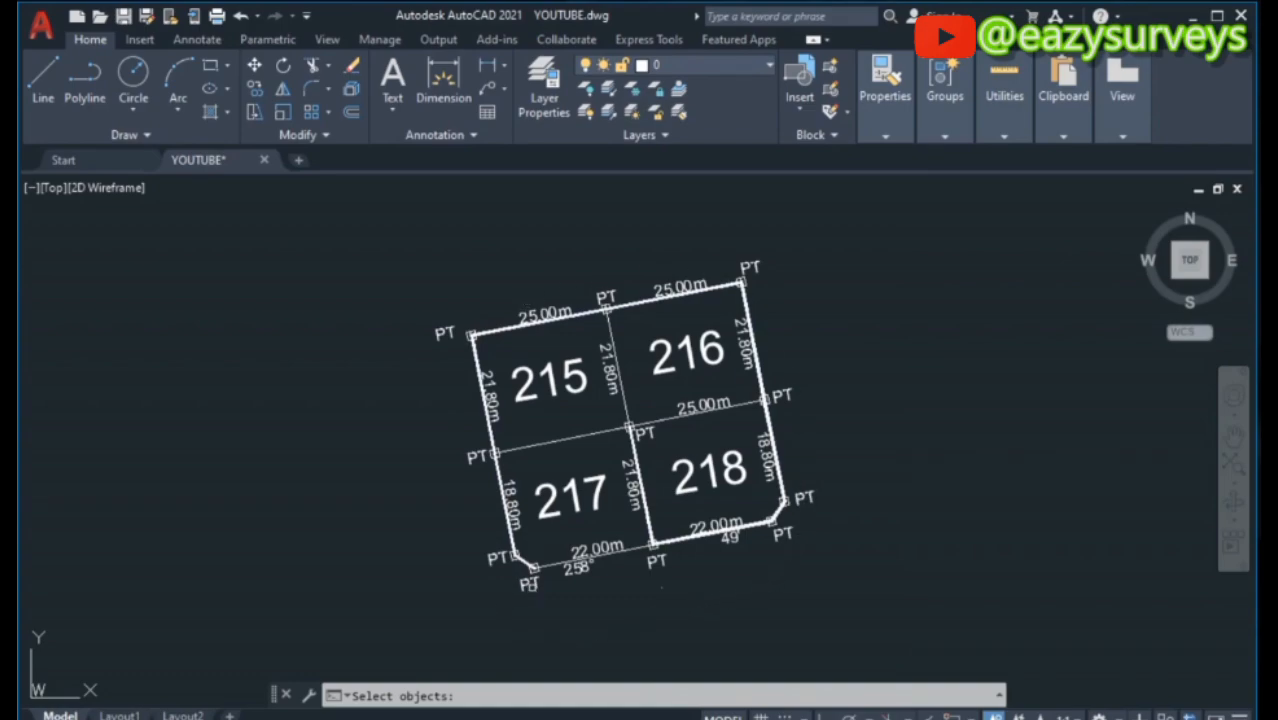
{"action": "scroll", "coordinate": [530, 586], "scroll_direction": "up", "scroll_amount": 2}
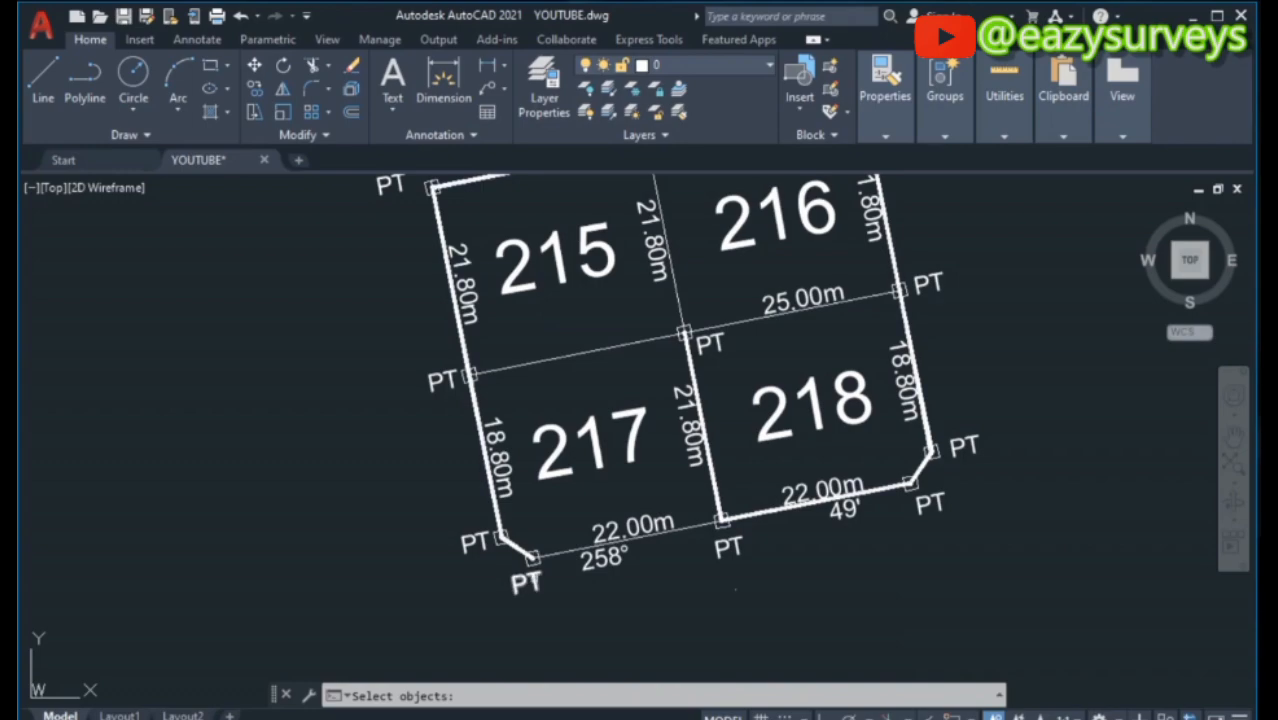
{"action": "left_click", "coordinate": [527, 582]}
{"action": "left_click", "coordinate": [474, 541]}
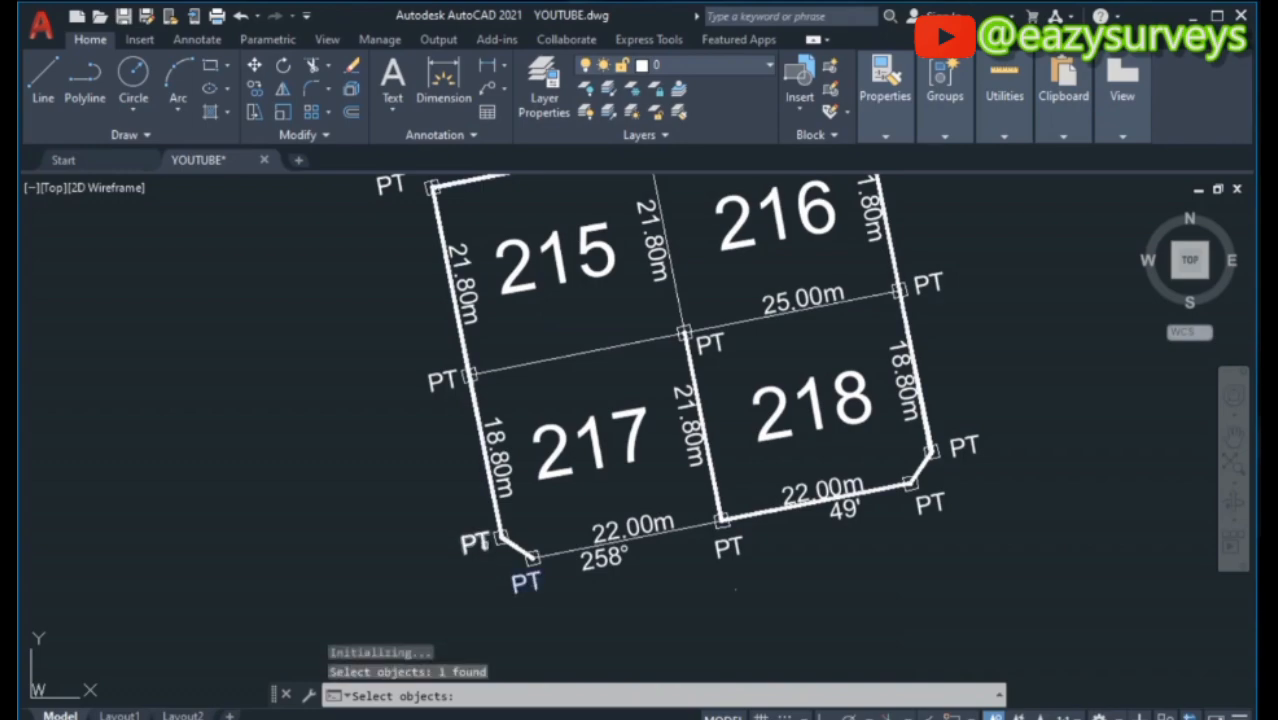
{"action": "scroll", "coordinate": [441, 404], "scroll_direction": "down", "scroll_amount": 2}
{"action": "left_click", "coordinate": [441, 389]}
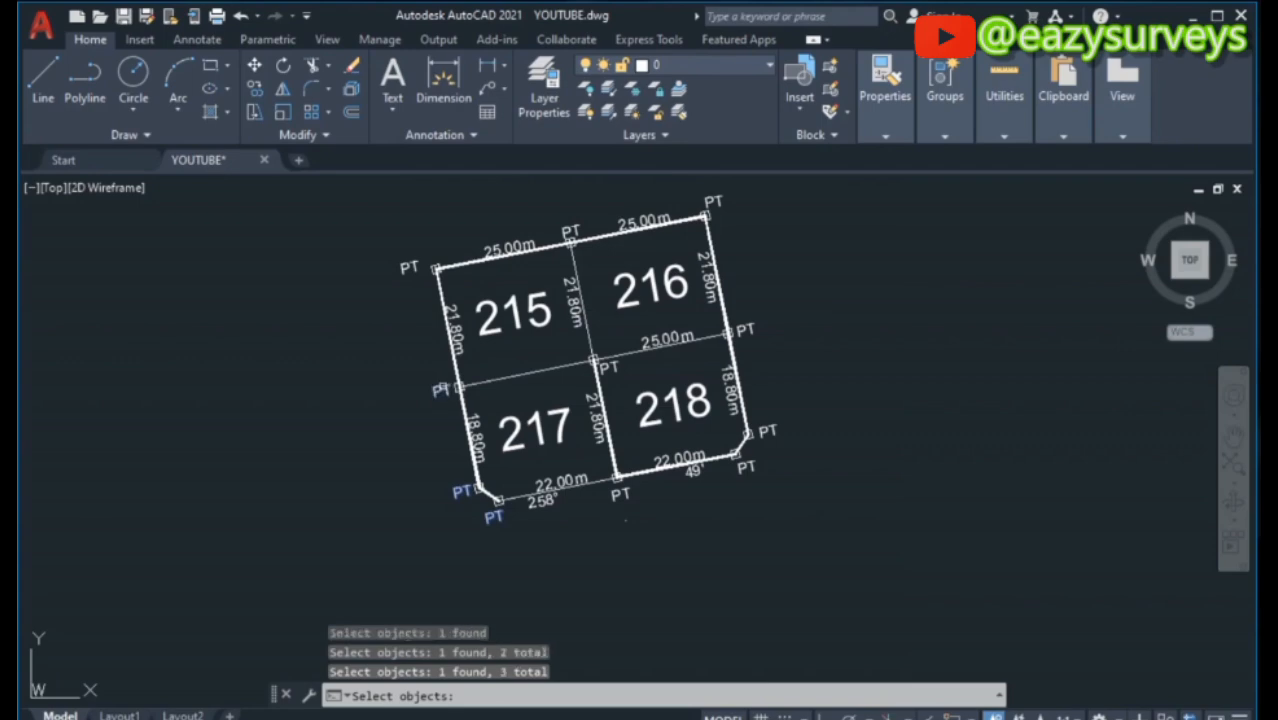
{"action": "left_click", "coordinate": [409, 267]}
{"action": "left_click", "coordinate": [570, 232]}
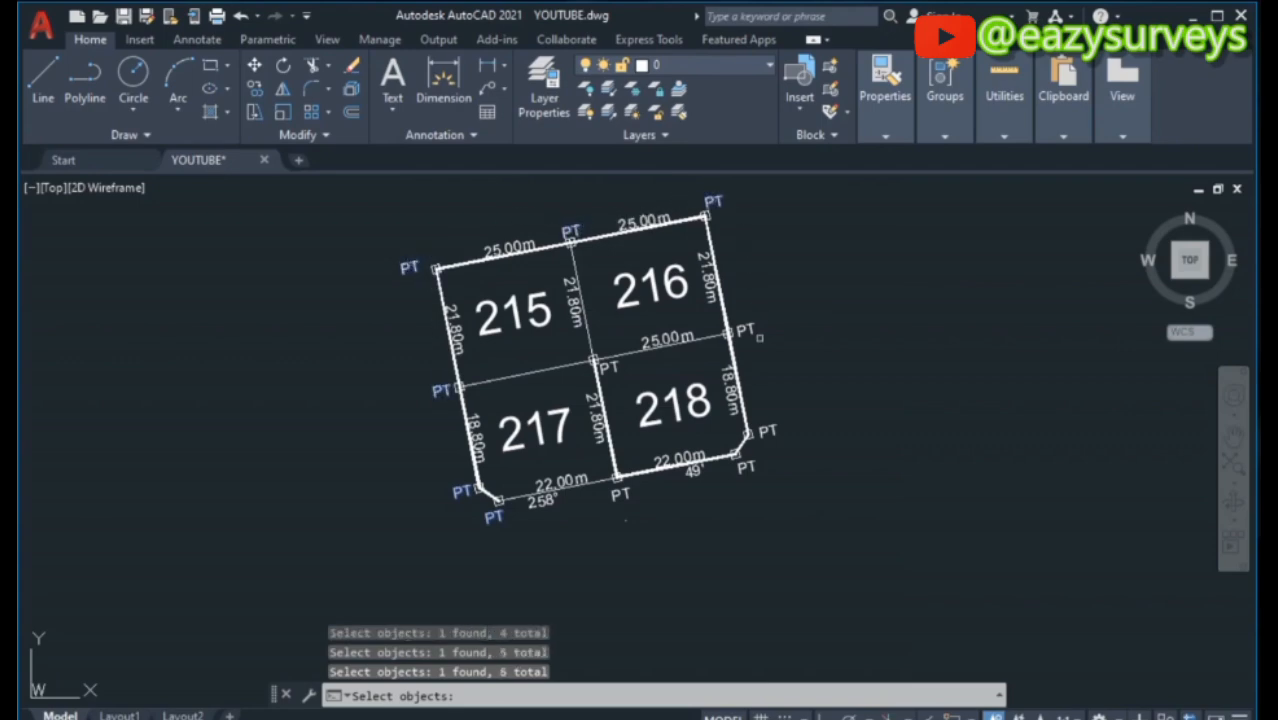
- Complete the selection with the PT labels down plot 218's east side, along its south boundary and at the central corner
{"action": "left_click", "coordinate": [746, 331]}
{"action": "left_click", "coordinate": [748, 333]}
{"action": "left_click", "coordinate": [750, 466]}
{"action": "left_click", "coordinate": [621, 493]}
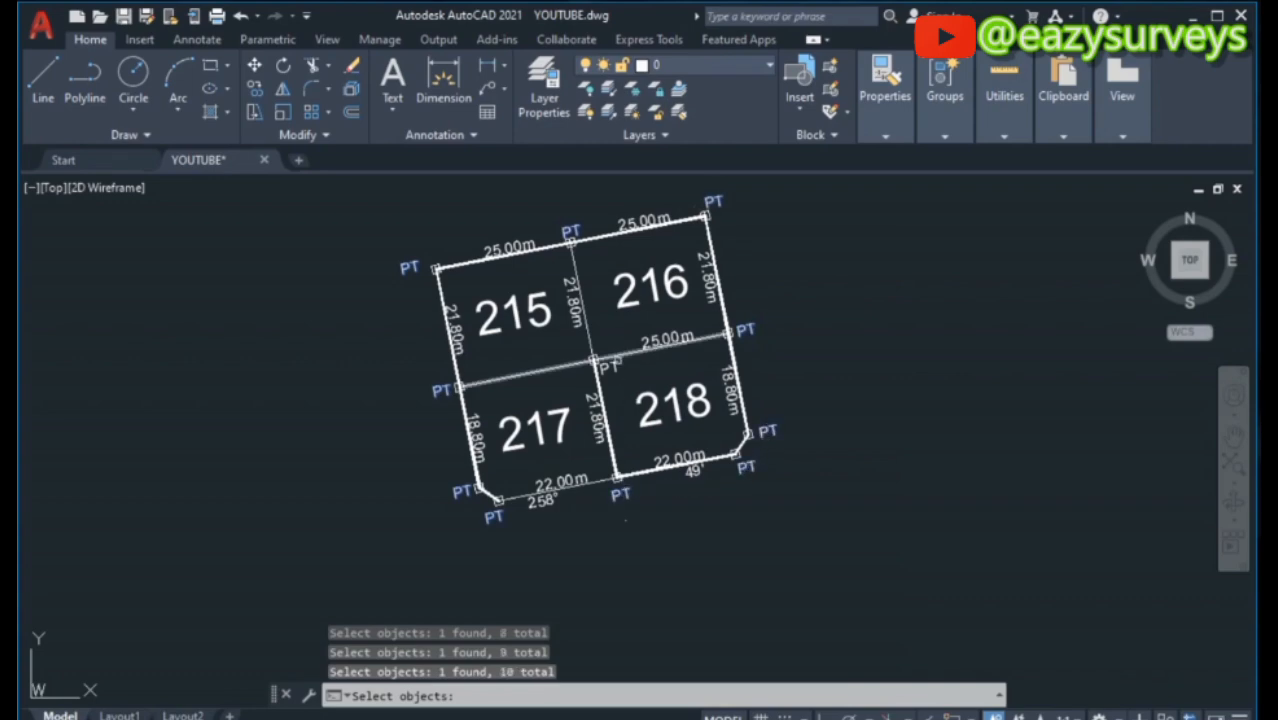
{"action": "left_click", "coordinate": [612, 368]}
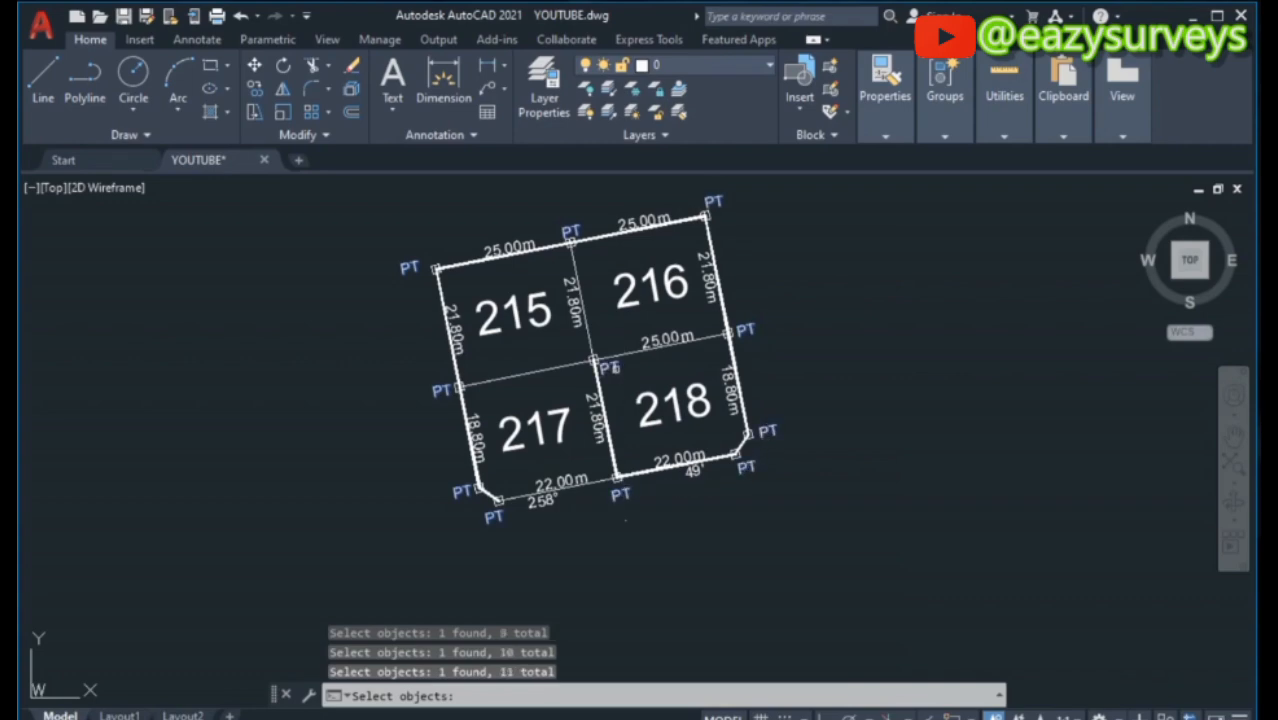
{"action": "key", "text": "Return"}
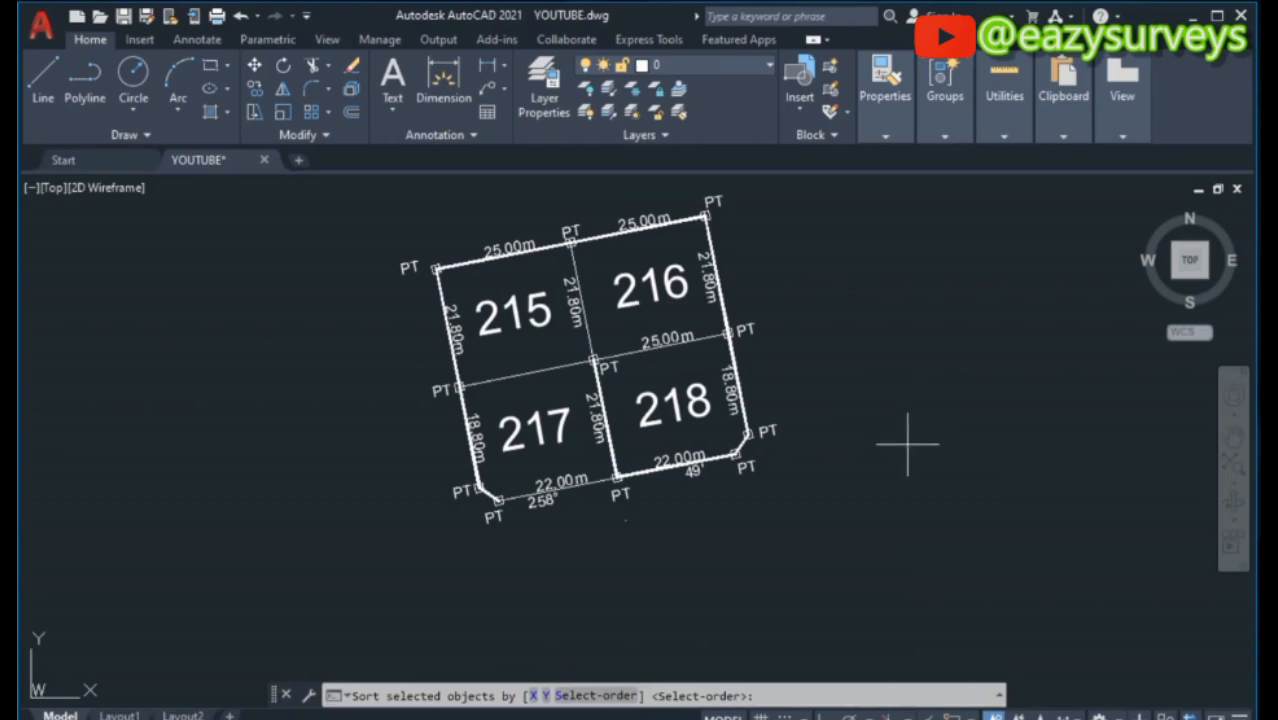
- Number the selected labels by Select-order with starting number and increment 1,1, placing the numbers as a Suffix
{"action": "left_click", "coordinate": [582, 698]}
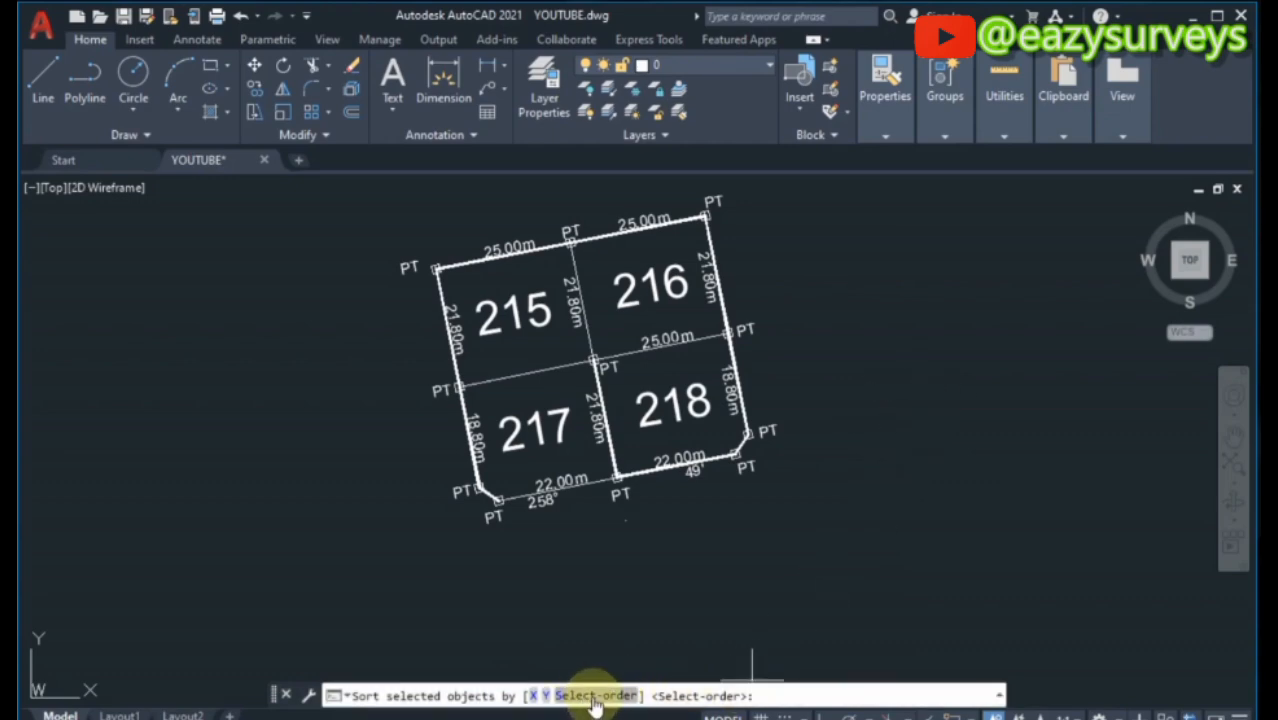
{"action": "left_click", "coordinate": [595, 700]}
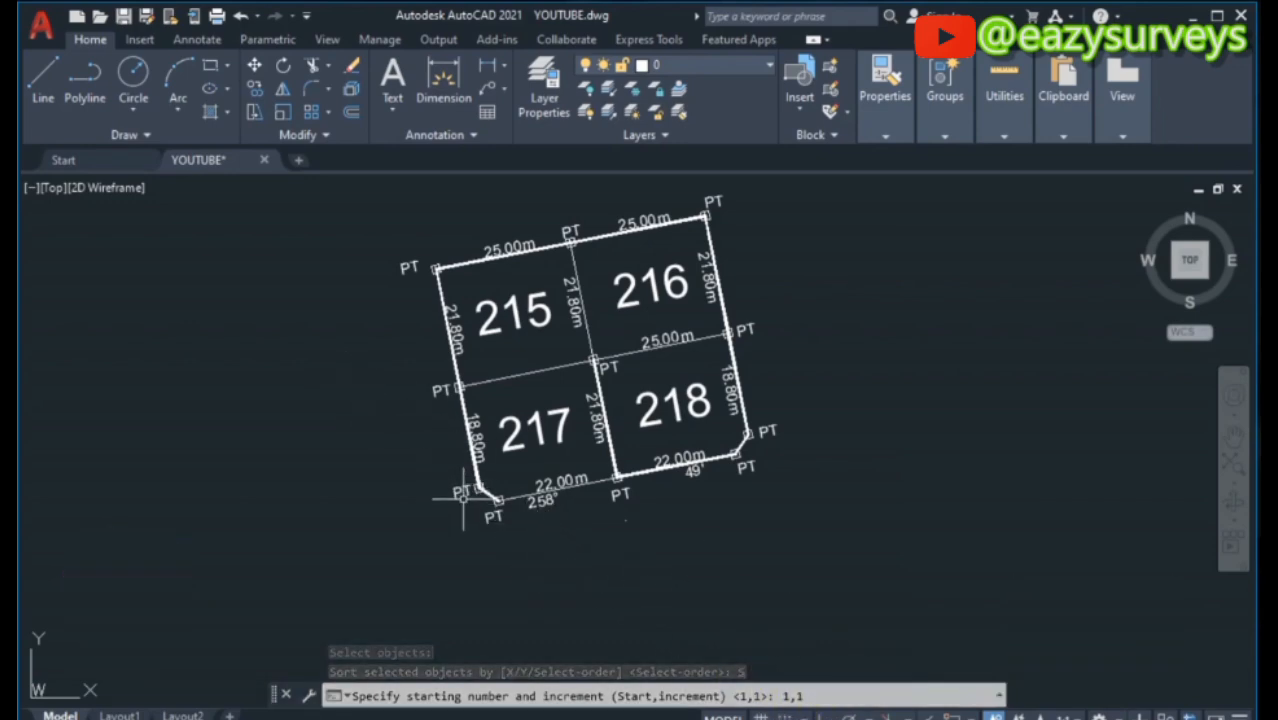
{"action": "left_click", "coordinate": [792, 697]}
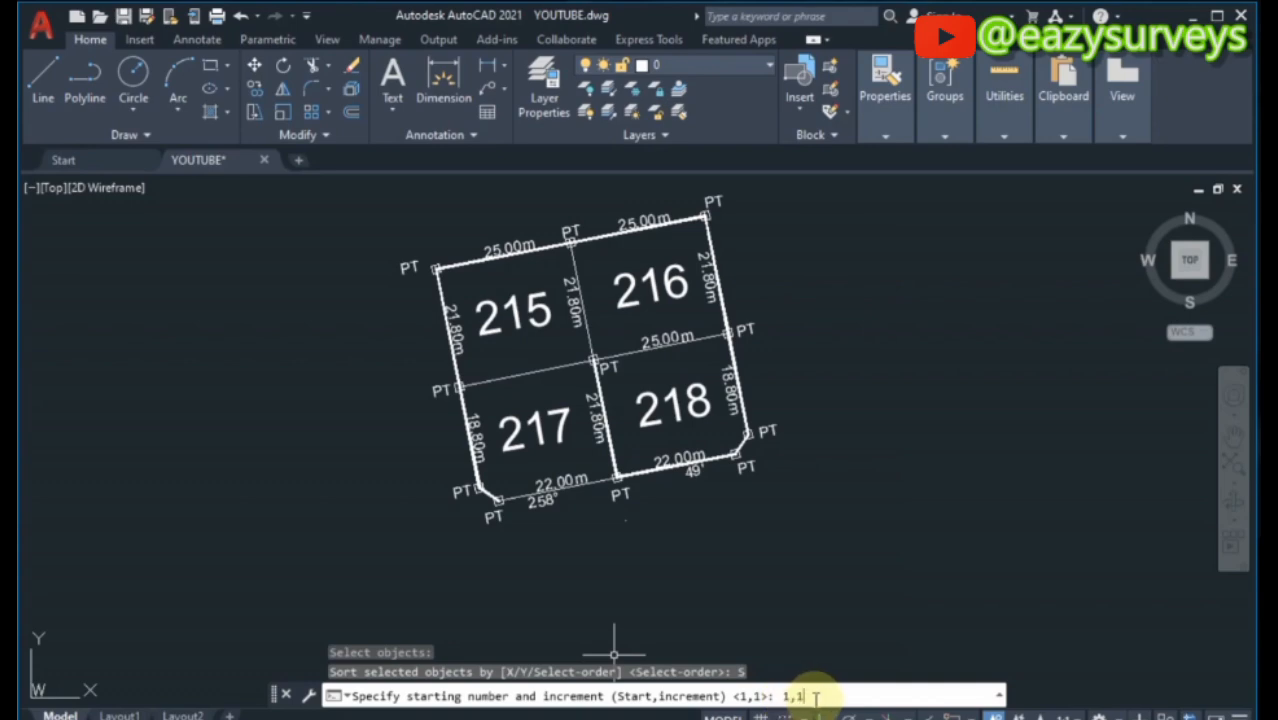
{"action": "key", "text": "Return"}
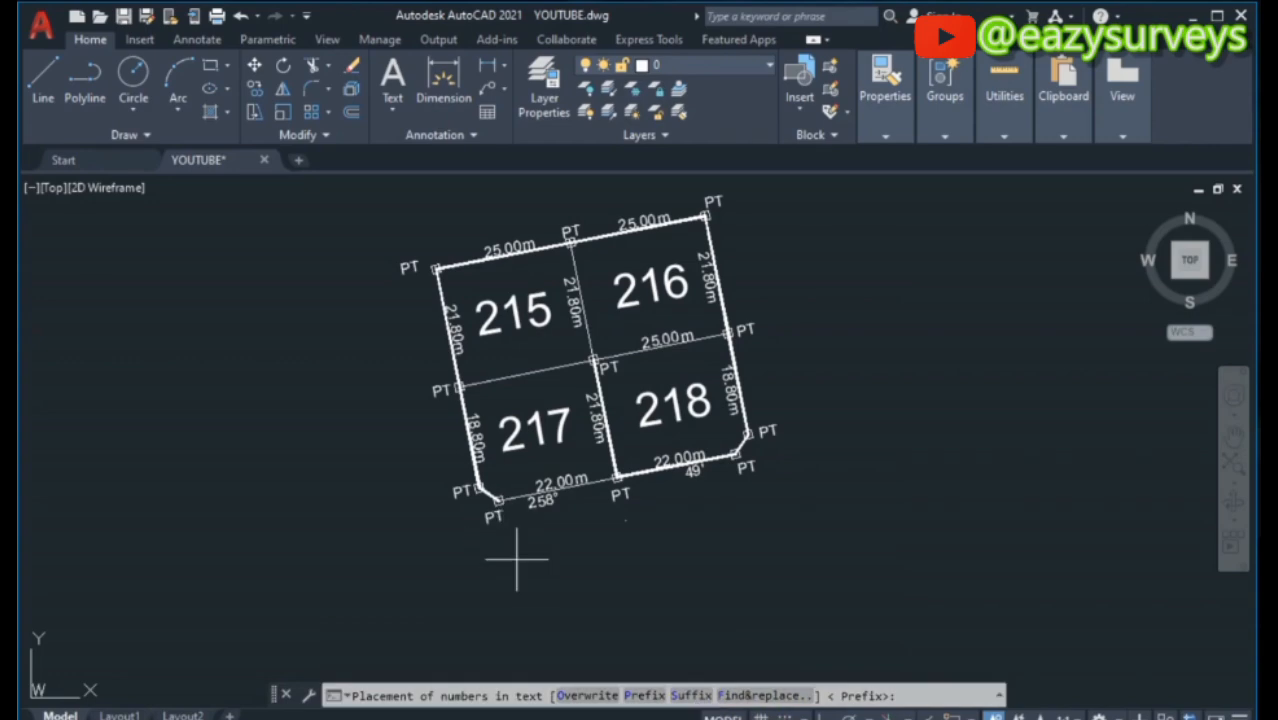
{"action": "left_click", "coordinate": [692, 698]}
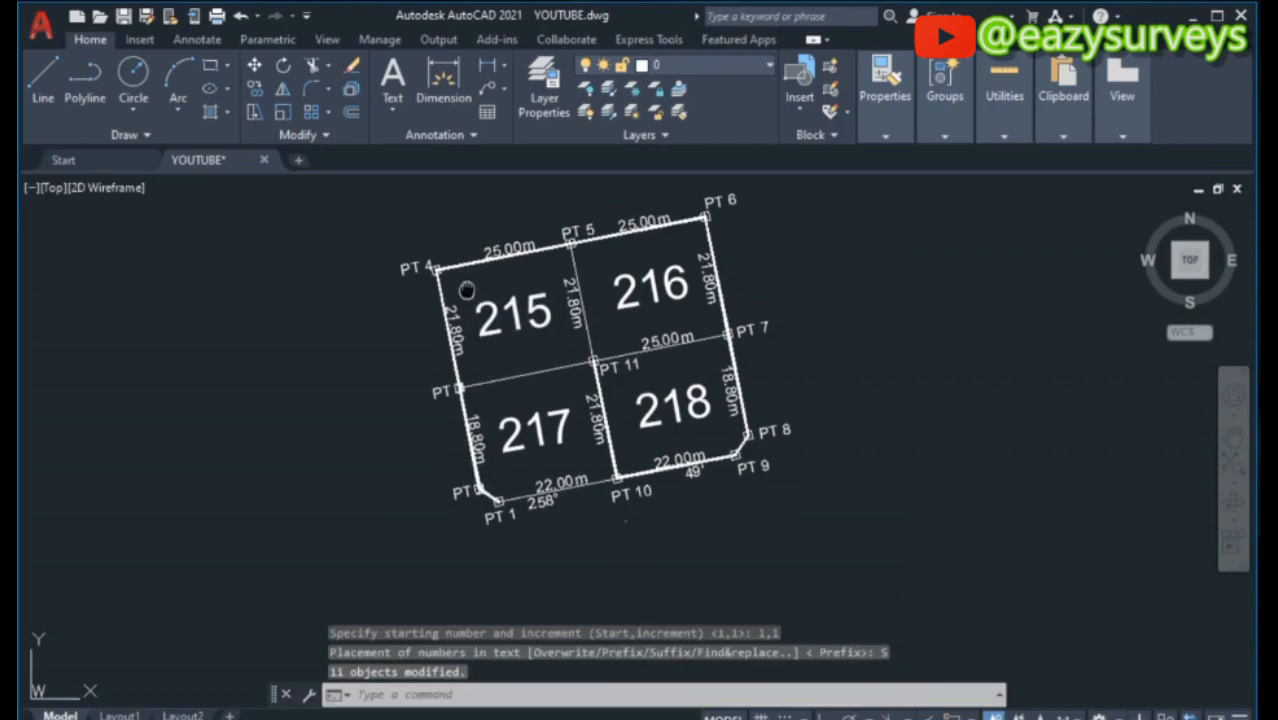
- Move the PT 2 label slightly west so that it clears plot 217's lower-west corner marker and boundary line
{"action": "scroll", "coordinate": [455, 290], "scroll_direction": "up", "scroll_amount": 3}
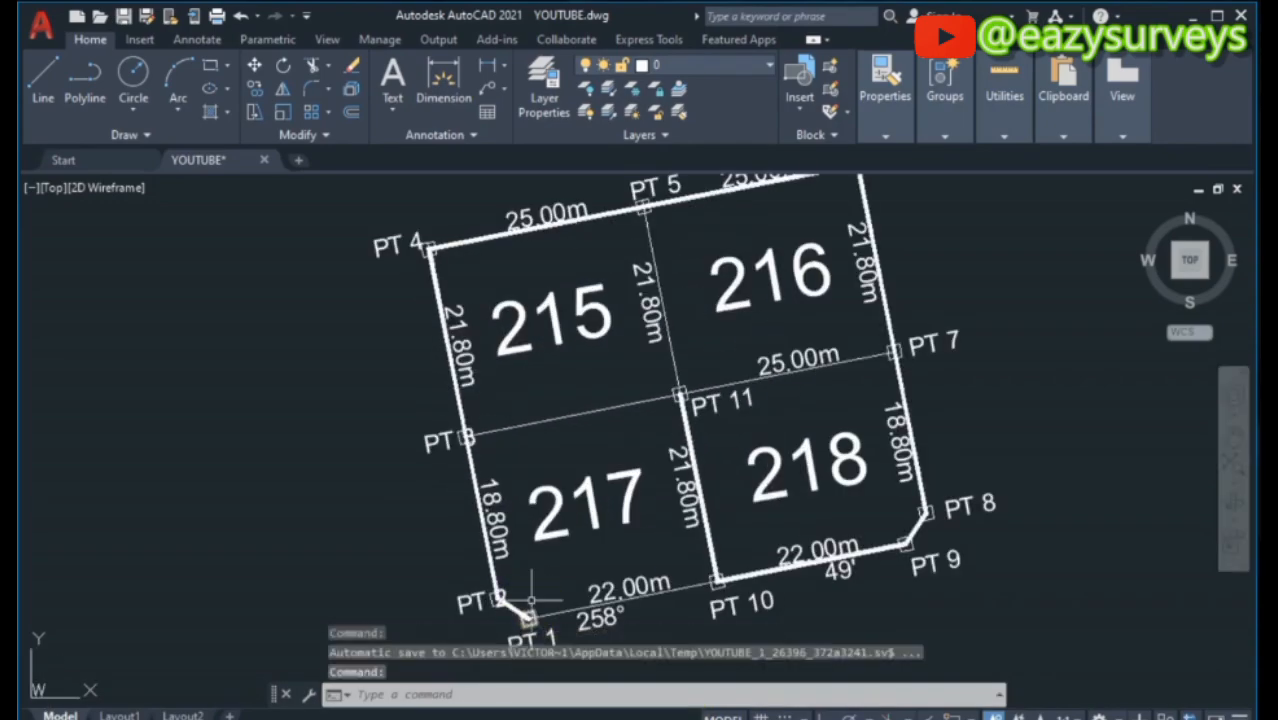
{"action": "middle_click_drag", "start_coordinate": [508, 600], "coordinate": [500, 540]}
{"action": "left_click", "coordinate": [500, 538]}
{"action": "right_click", "coordinate": [497, 537]}
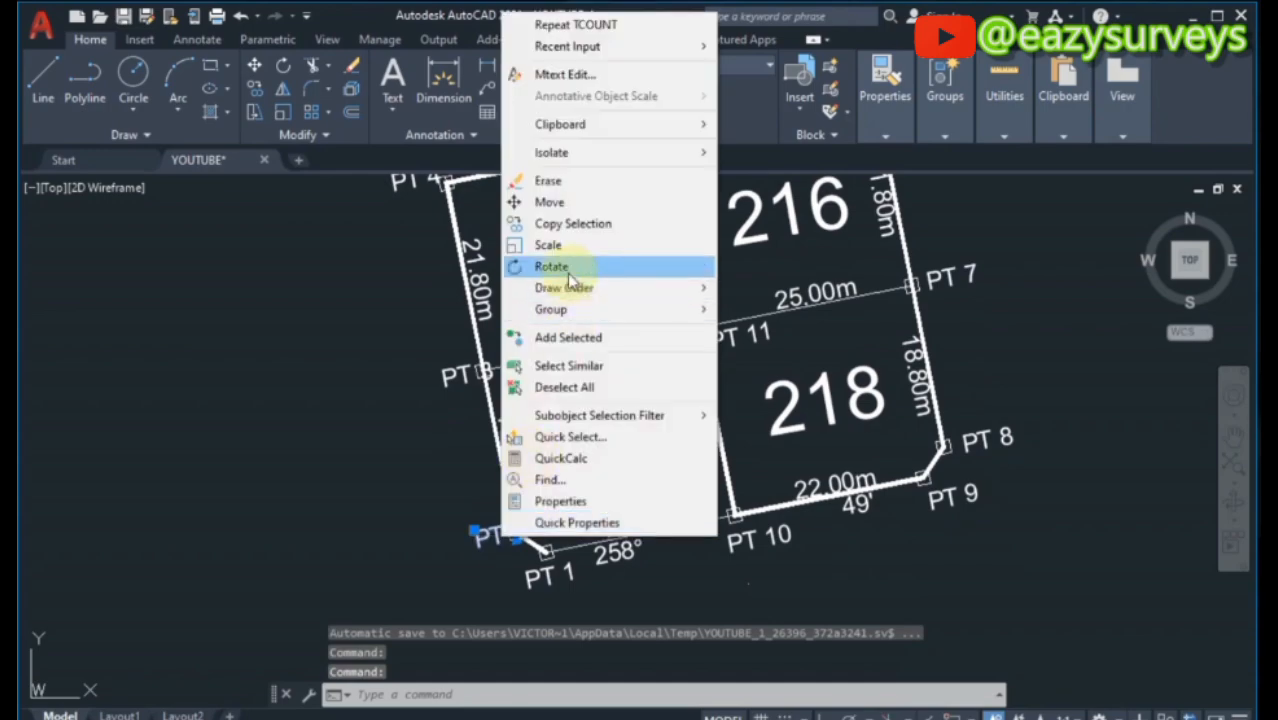
{"action": "left_click", "coordinate": [571, 201]}
{"action": "left_click", "coordinate": [555, 513]}
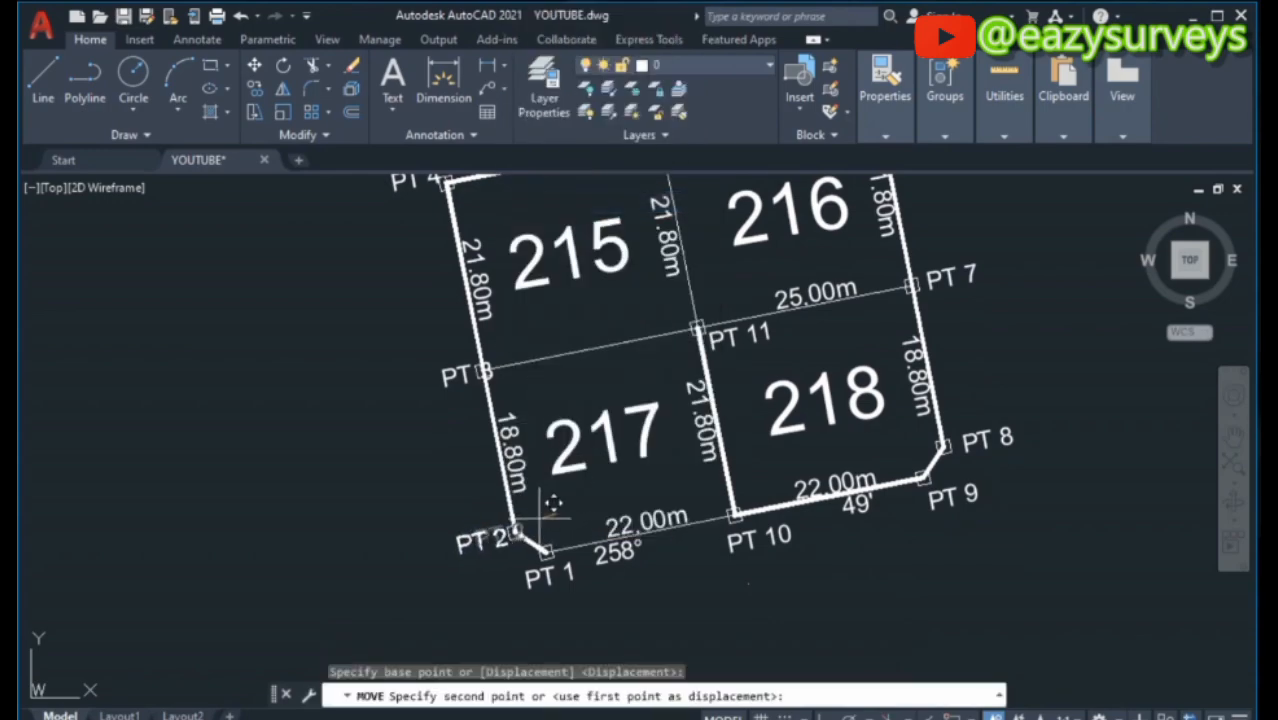
{"action": "left_click", "coordinate": [543, 510]}
- Move the PT 3 label west, clear of the corner marker and boundary between plots 215 and 217
{"action": "middle_click_drag", "start_coordinate": [565, 593], "coordinate": [558, 615]}
{"action": "left_click", "coordinate": [460, 399]}
{"action": "right_click", "coordinate": [463, 399]}
{"action": "left_click", "coordinate": [463, 402]}
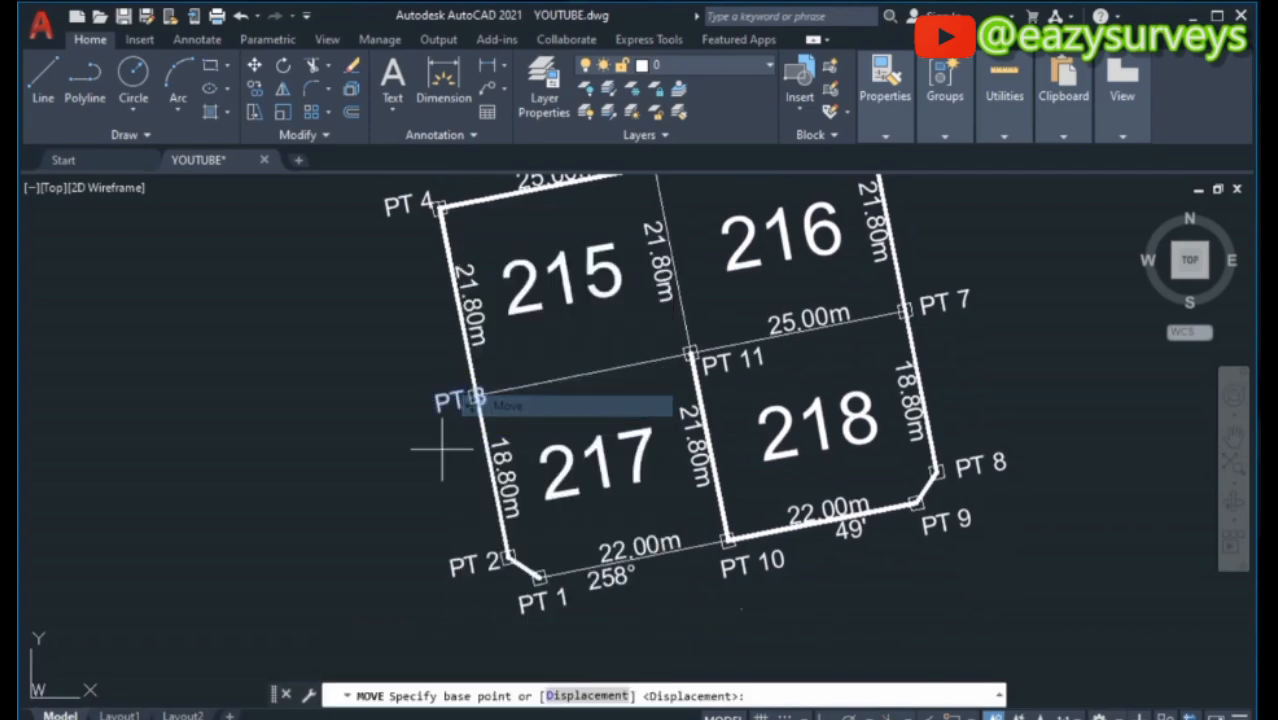
{"action": "left_click", "coordinate": [434, 444]}
{"action": "left_click", "coordinate": [432, 453]}
{"action": "scroll", "coordinate": [432, 453], "scroll_direction": "down", "scroll_amount": 2}
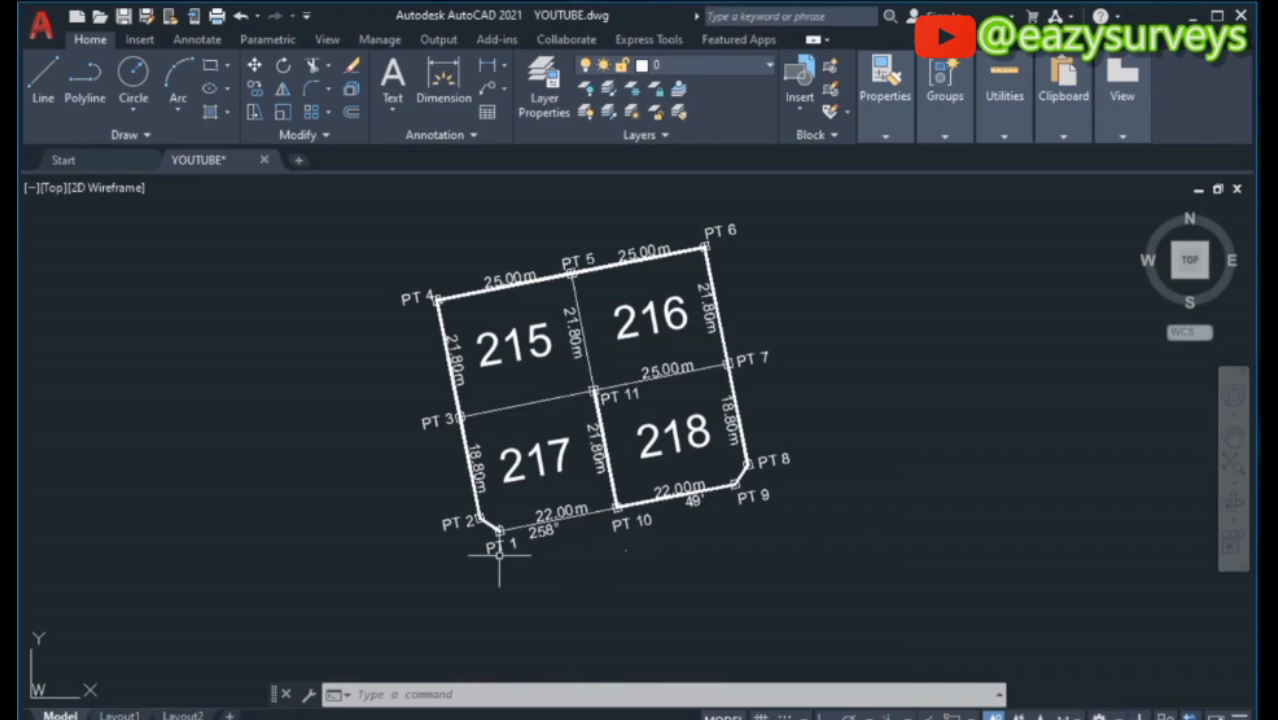
{"action": "middle_click_drag", "start_coordinate": [519, 494], "coordinate": [540, 505]}
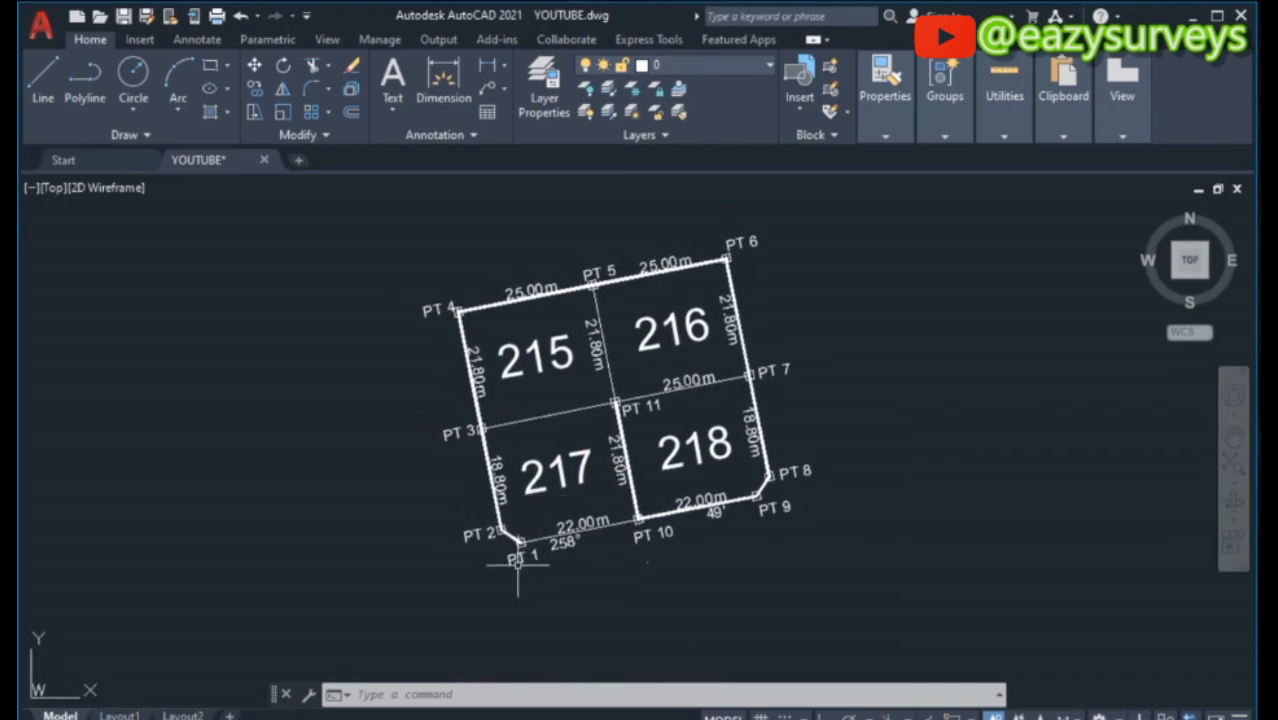
{"action": "scroll", "coordinate": [616, 395], "scroll_direction": "up", "scroll_amount": 2}
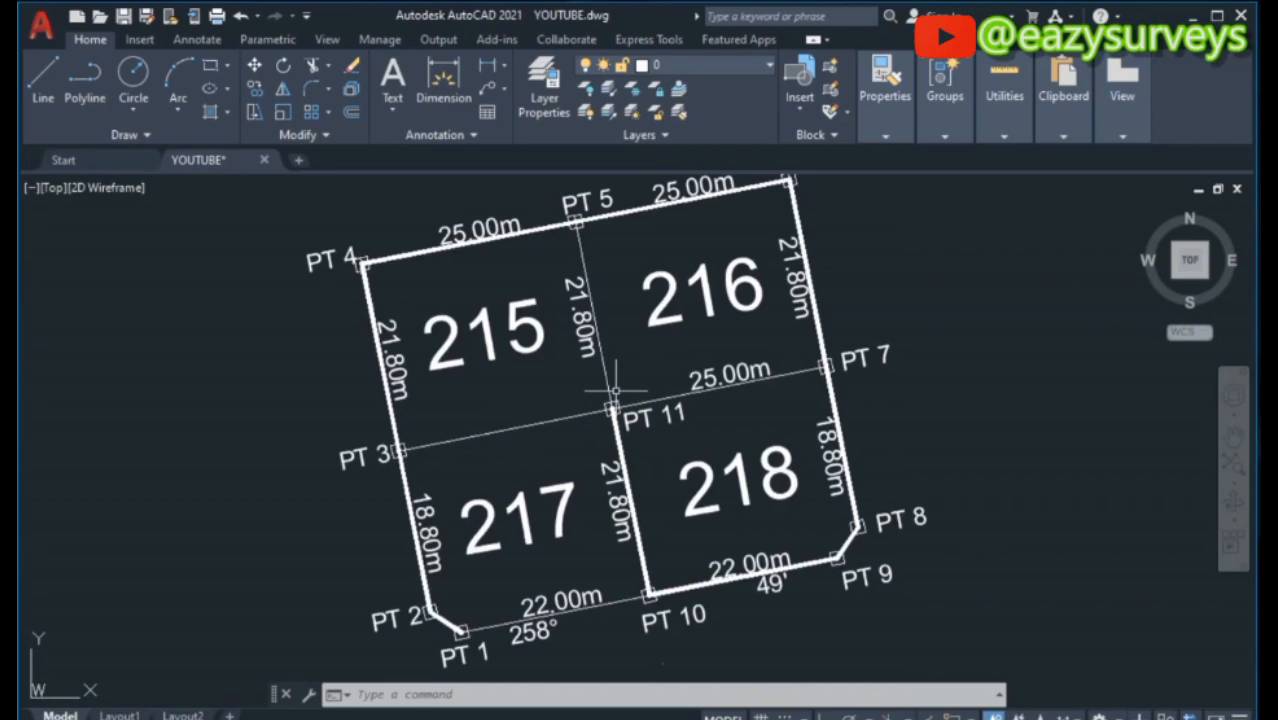
{"action": "middle_click_drag", "start_coordinate": [616, 392], "coordinate": [636, 410]}
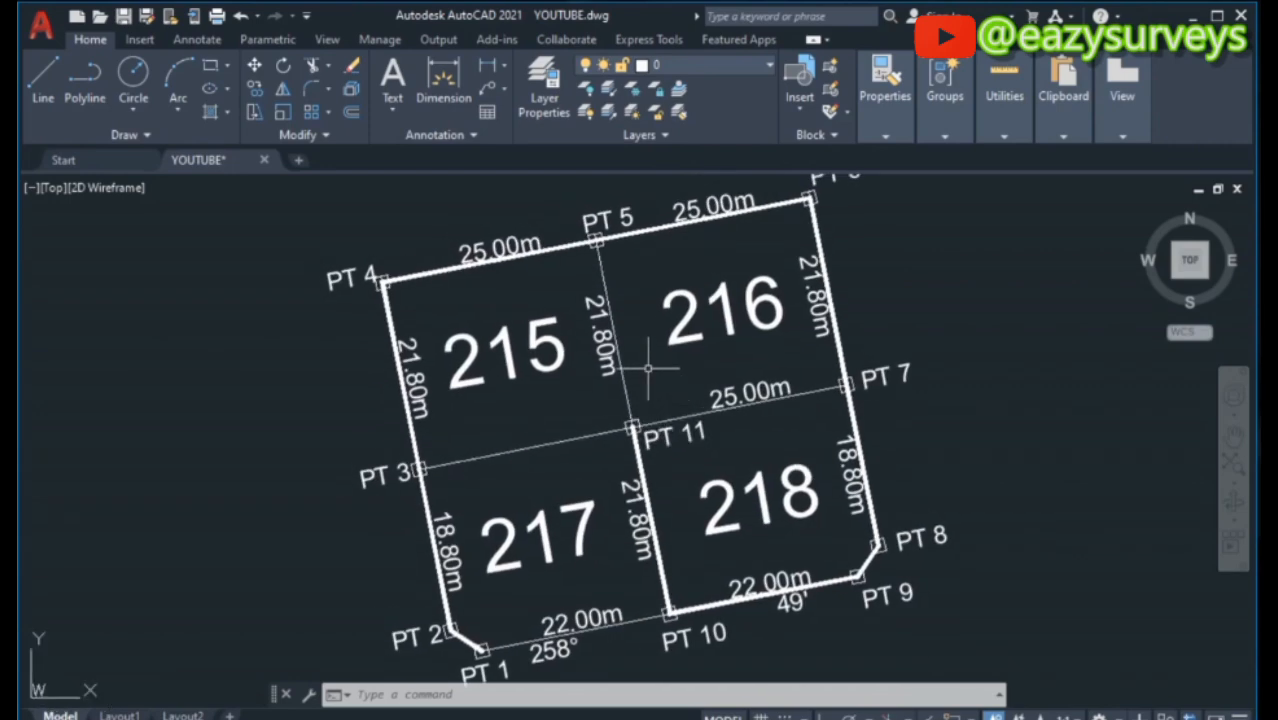
{"action": "mouse_move", "coordinate": [631, 310]}
{"action": "middle_mouse_down"}
{"action": "mouse_move", "coordinate": [622, 300]}
{"action": "mouse_move", "coordinate": [649, 292]}
{"action": "middle_mouse_up"}
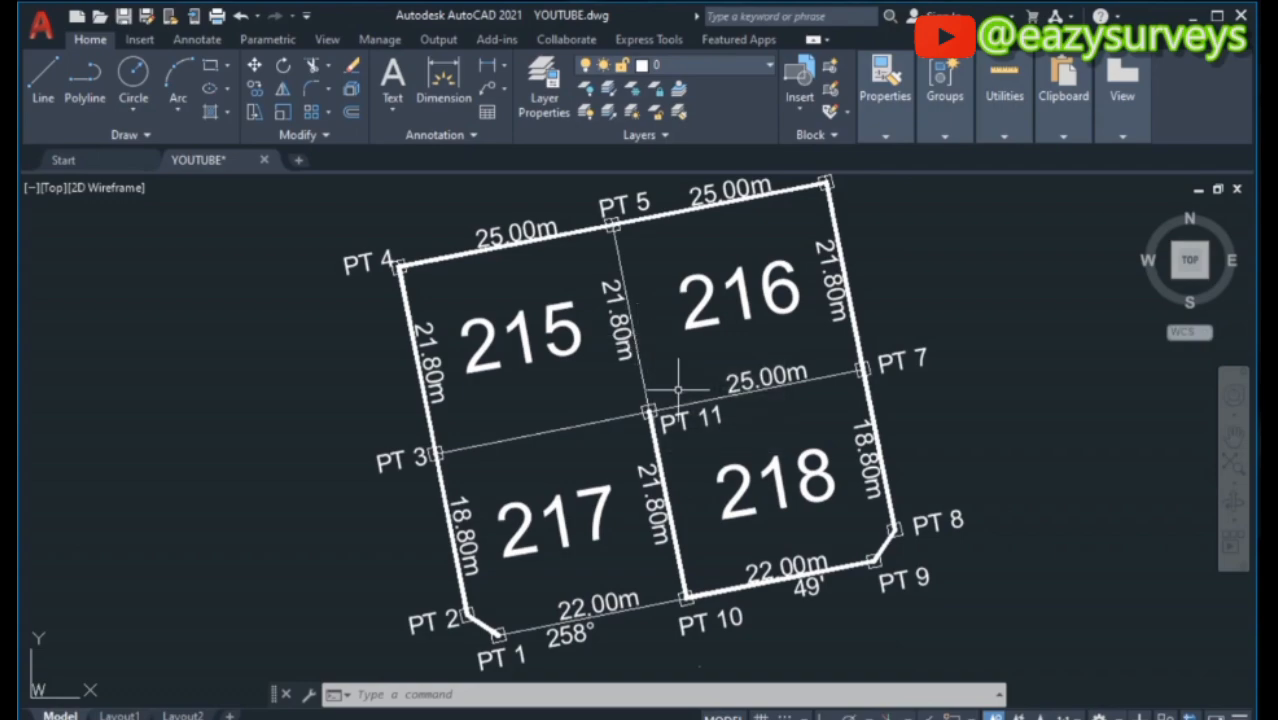